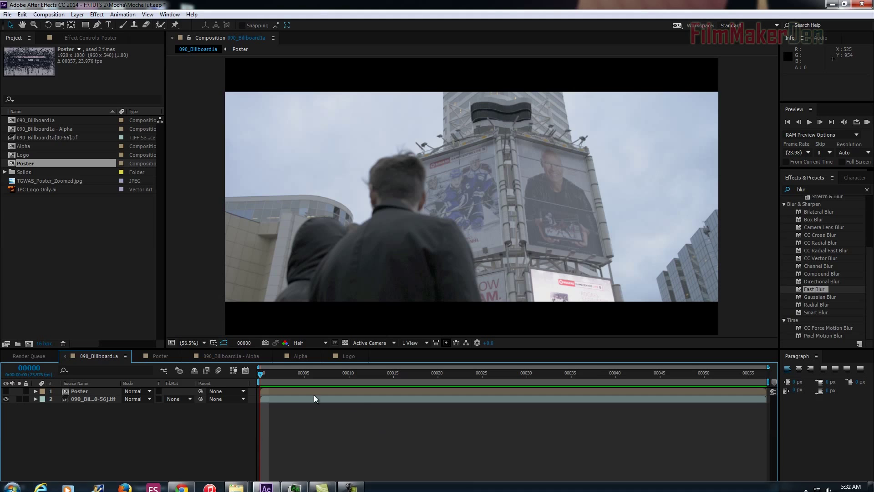
# Preview the existing composite, toggling the Poster layer on and off over the billboard.
pyautogui.moveTo(260, 373)
pyautogui.mouseDown()
pyautogui.moveTo(783, 380)
pyautogui.moveTo(260, 374)
pyautogui.mouseUp()
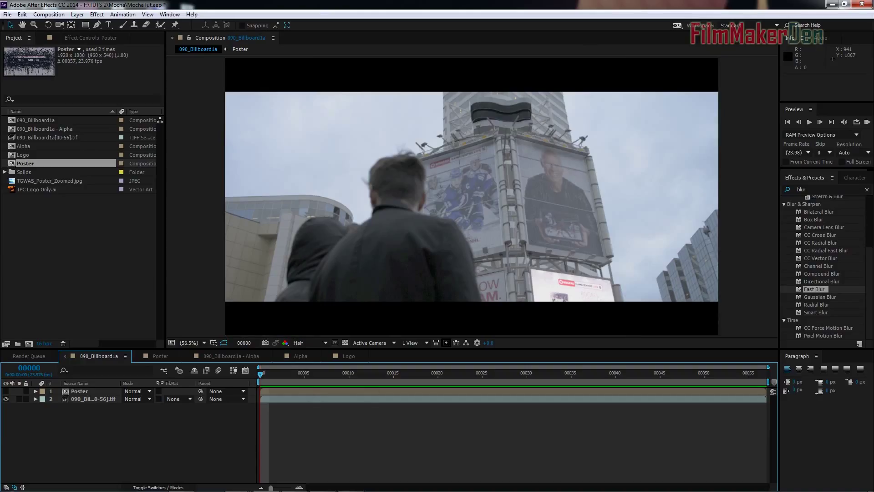
pyautogui.click(6, 391)
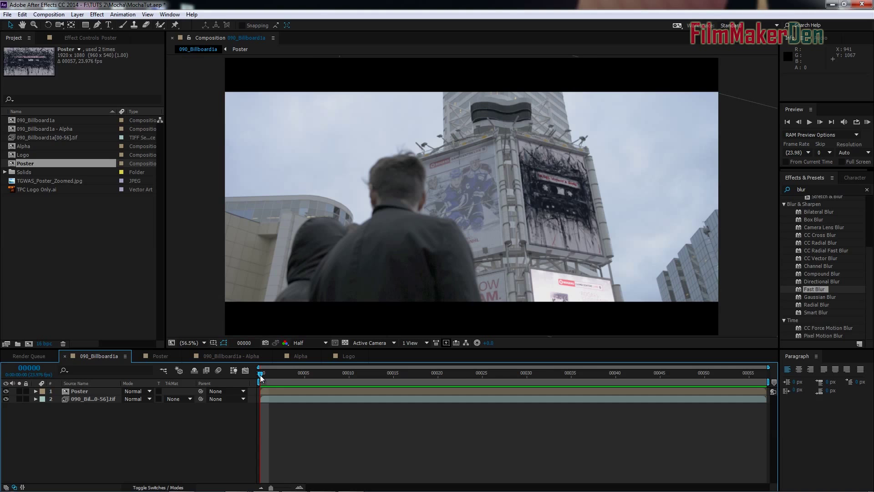
pyautogui.press('space')
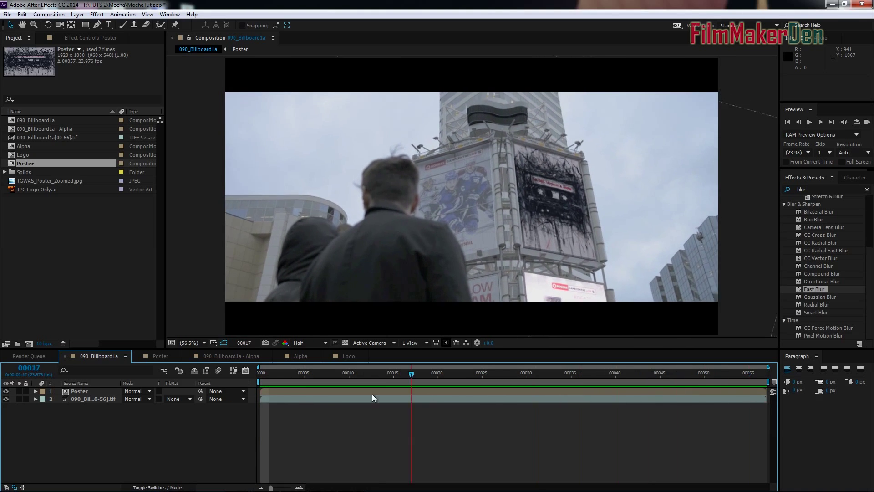
pyautogui.press('space')
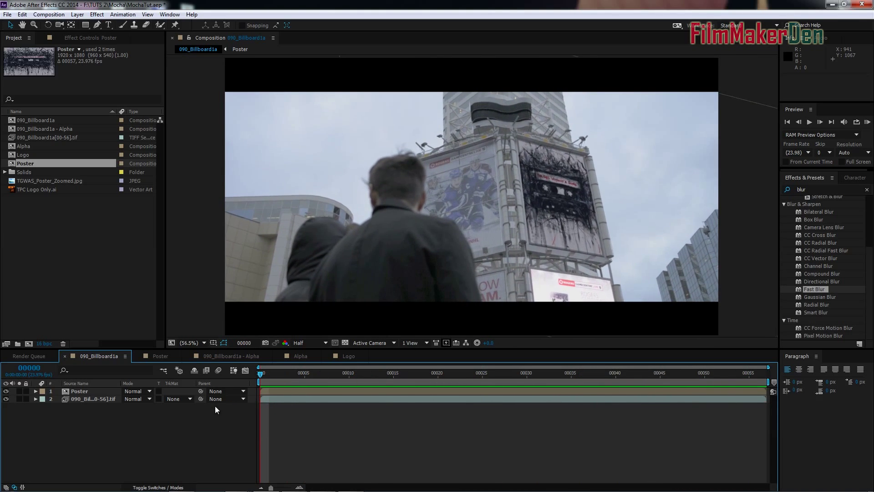
pyautogui.press('space')
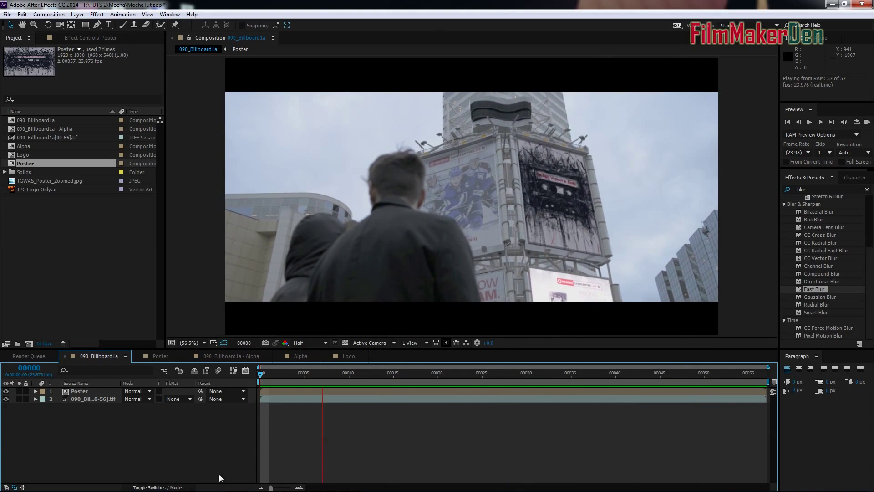
pyautogui.press('space')
pyautogui.click(5, 391)
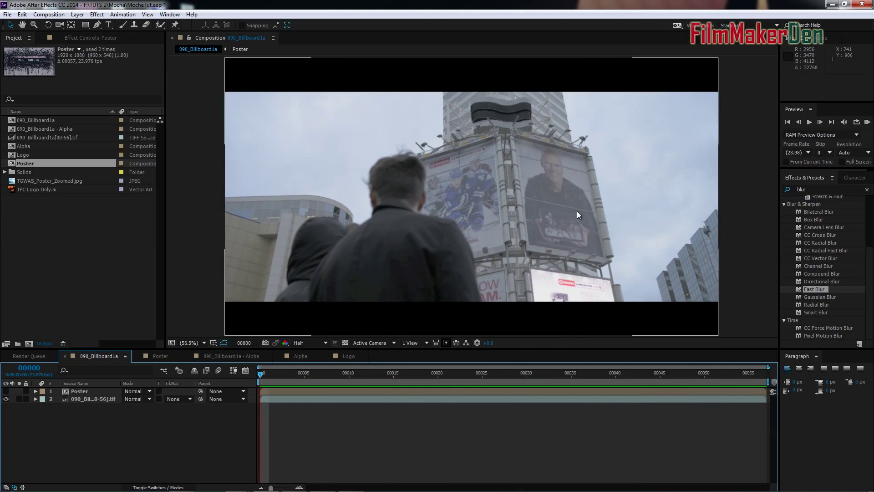
pyautogui.click(5, 391)
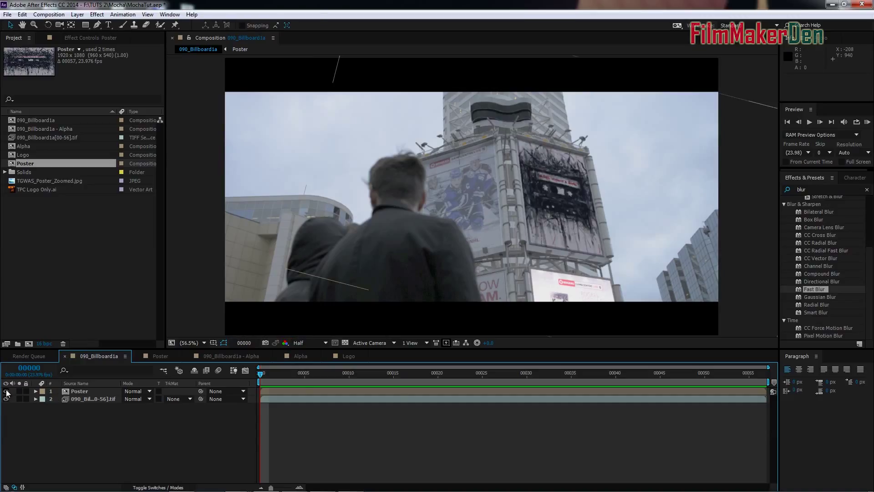
pyautogui.click(5, 391)
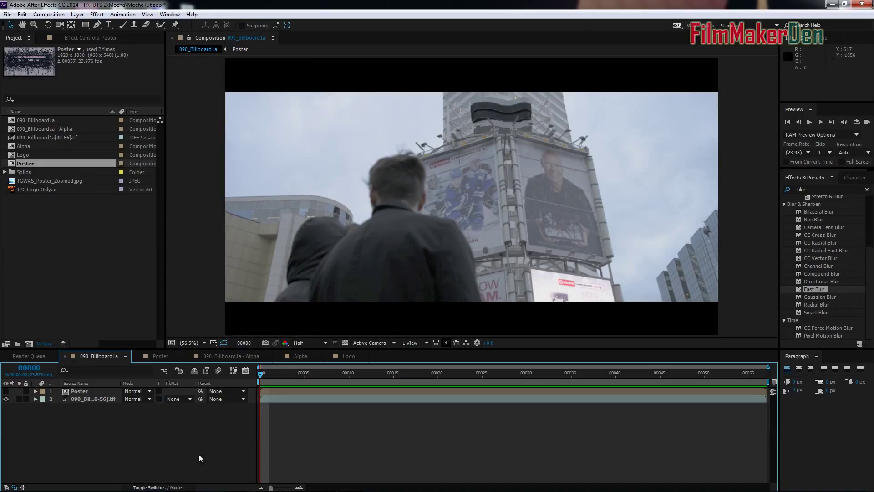
# Open the File menu and dismiss it without choosing a command.
pyautogui.click(8, 15)
pyautogui.moveTo(46, 15)
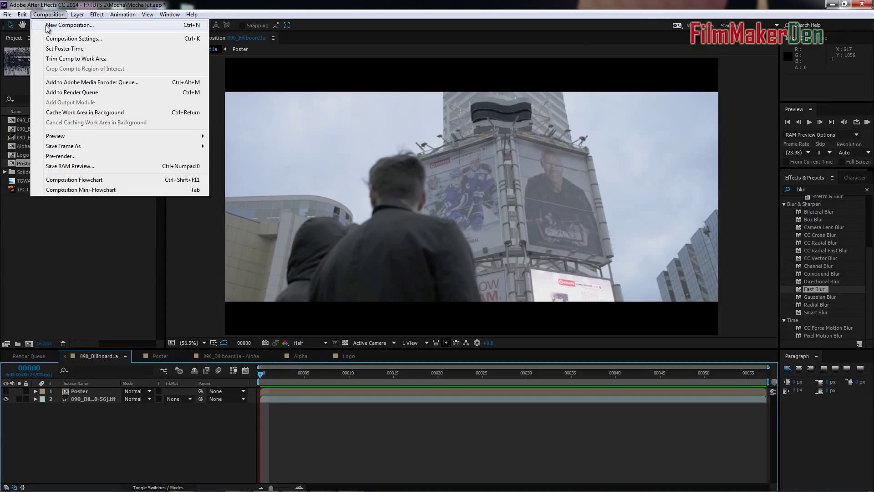
pyautogui.moveTo(8, 15)
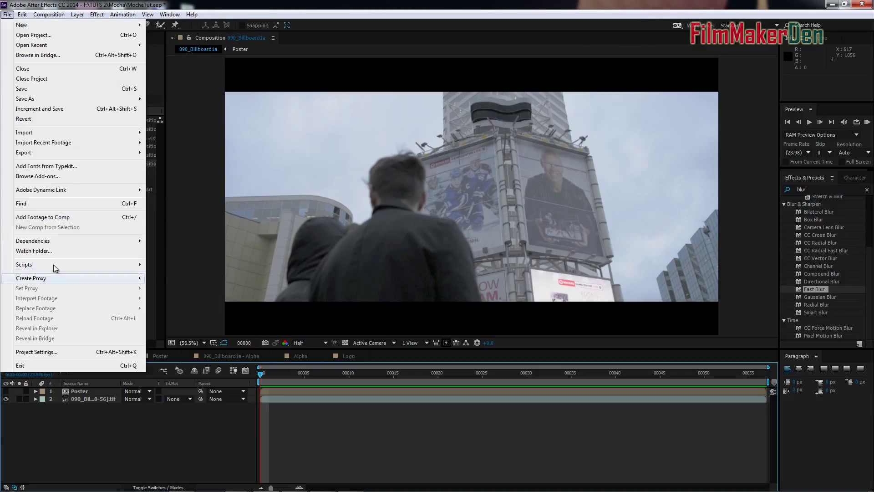
pyautogui.click(139, 466)
pyautogui.click(83, 270)
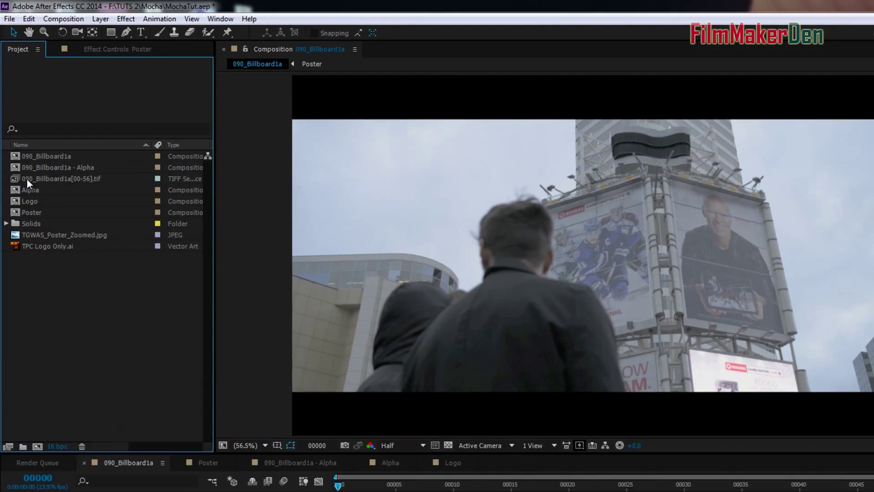
# Make a new composition from the 090_Billboard1a[00-56].tif footage and preview it from frame 0.
pyautogui.click(21, 137)
pyautogui.moveTo(22, 137); pyautogui.dragTo(21, 186)
pyautogui.moveTo(38, 71); pyautogui.dragTo(52, 345)
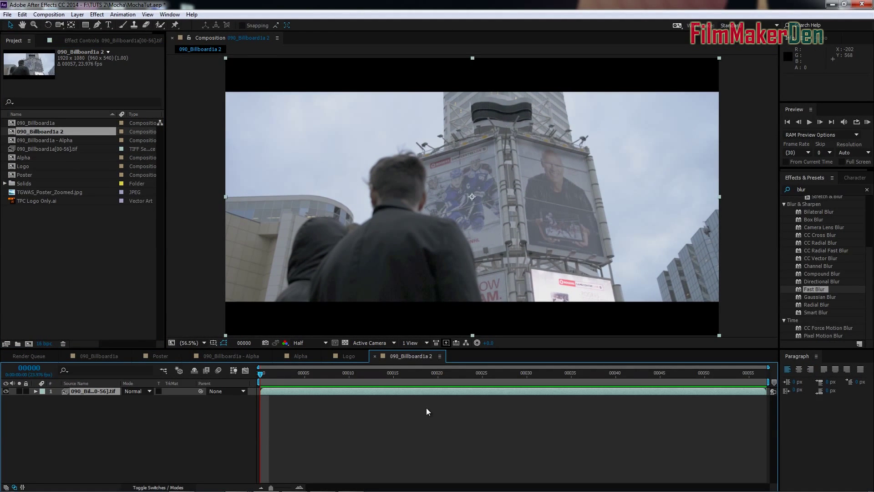
pyautogui.moveTo(262, 375); pyautogui.dragTo(722, 375)
pyautogui.press('space')
pyautogui.press('Home')
# Select the footage layer and send it to mocha AE via Animation > Track in mocha AE.
pyautogui.click(96, 423)
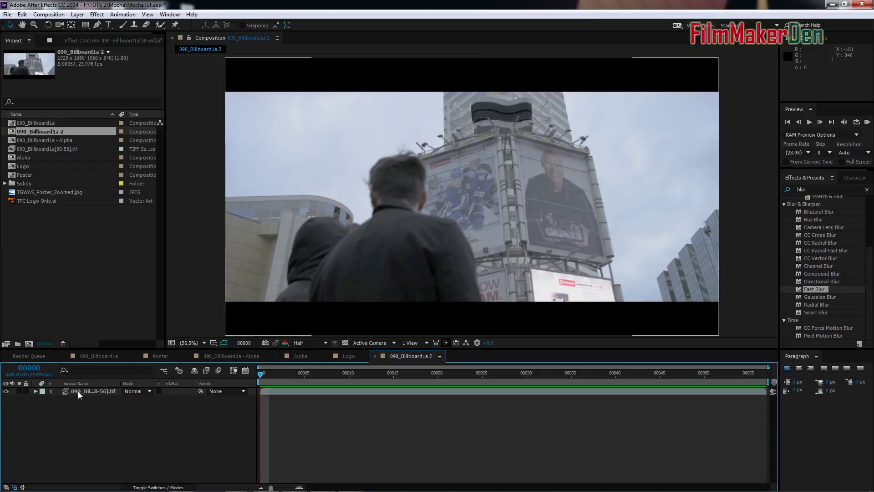
pyautogui.click(79, 394)
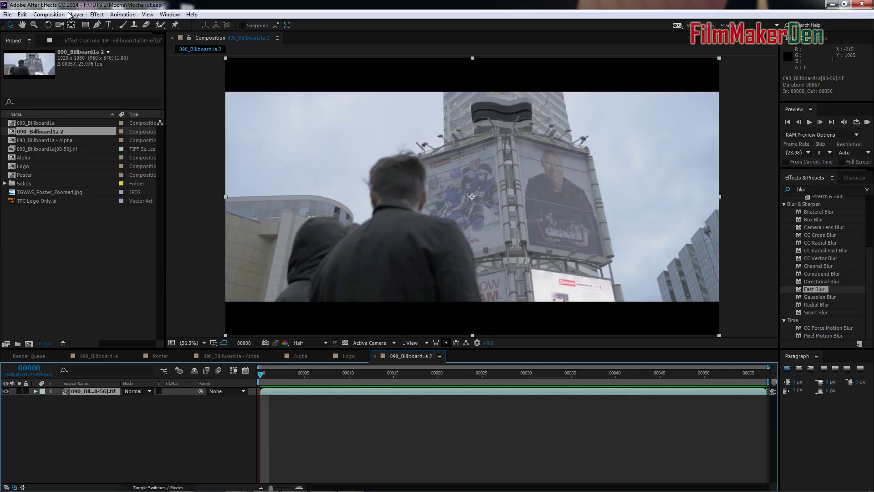
pyautogui.click(95, 17)
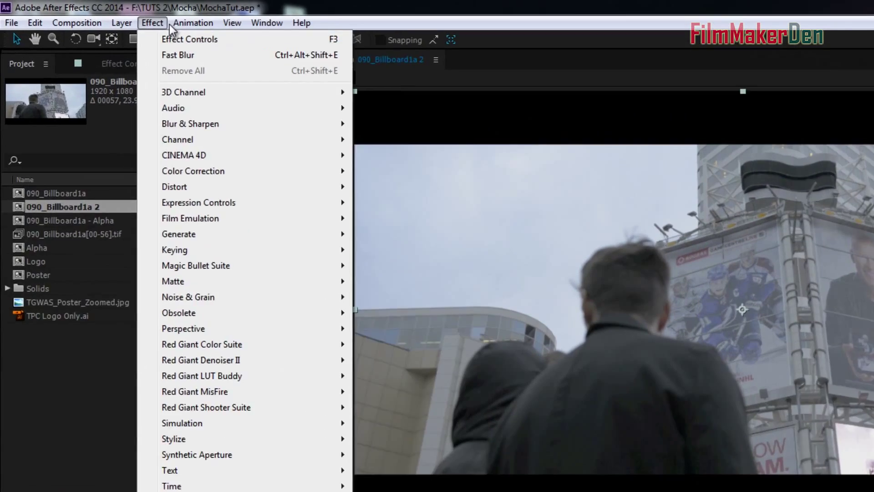
pyautogui.moveTo(193, 23)
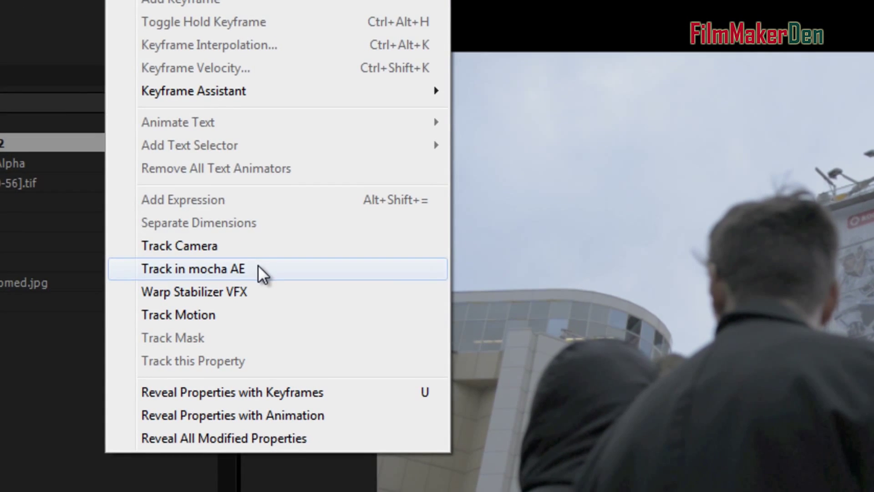
pyautogui.click(258, 267)
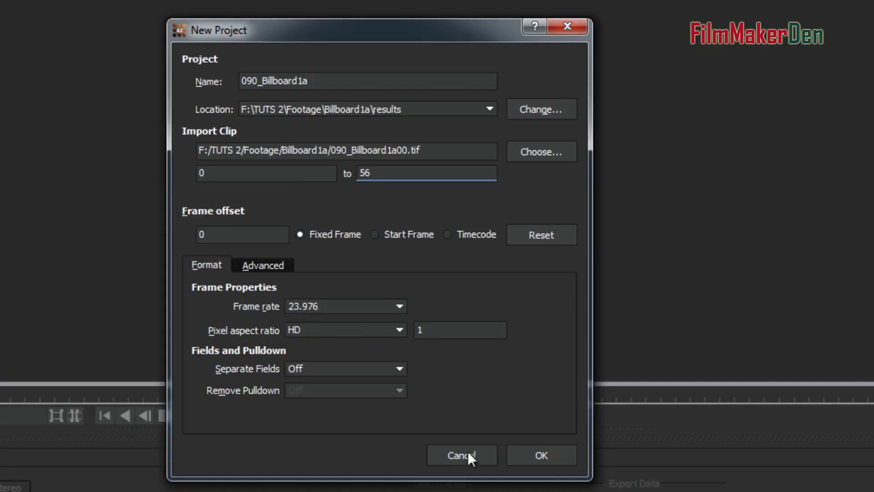
# Accept the 090_Billboard1a project settings for frames 0–56 and overwrite the existing .mocha file.
pyautogui.click(537, 456)
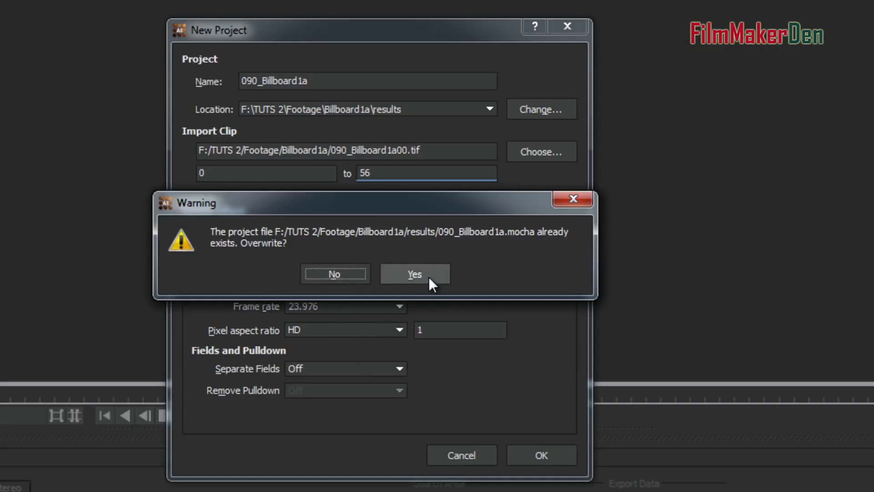
pyautogui.click(401, 274)
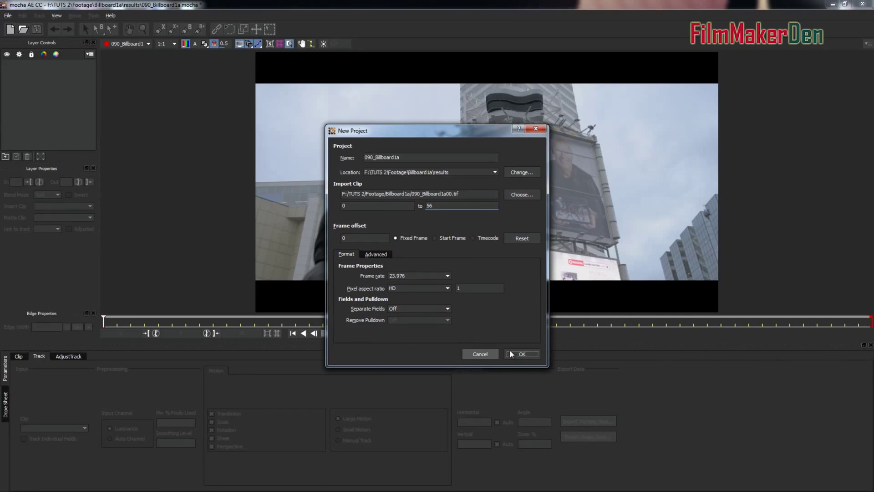
pyautogui.click(519, 354)
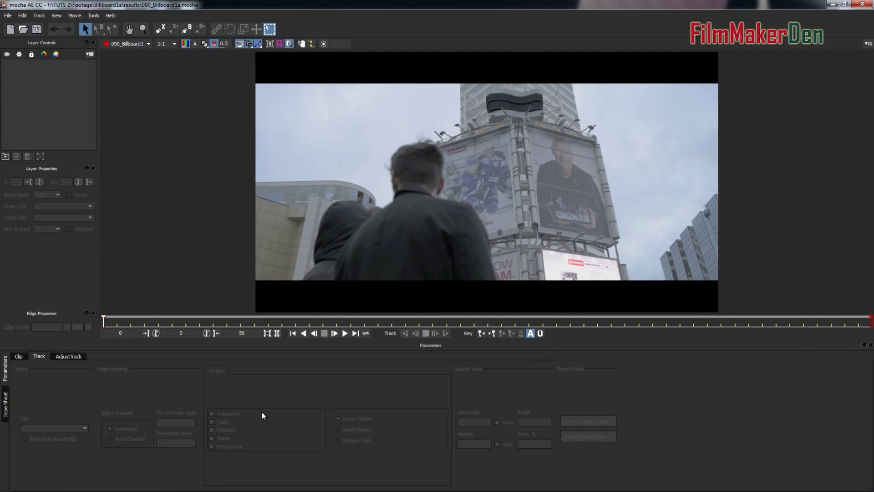
# Review the billboard's motion across frames 0–56 and choose the Create X-Spline Layer Tool.
pyautogui.moveTo(104, 321); pyautogui.dragTo(73, 395)
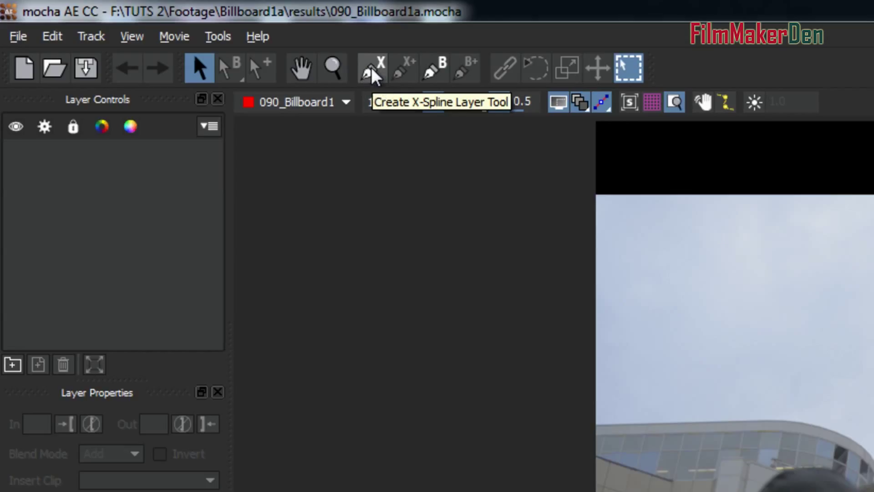
pyautogui.click(372, 73)
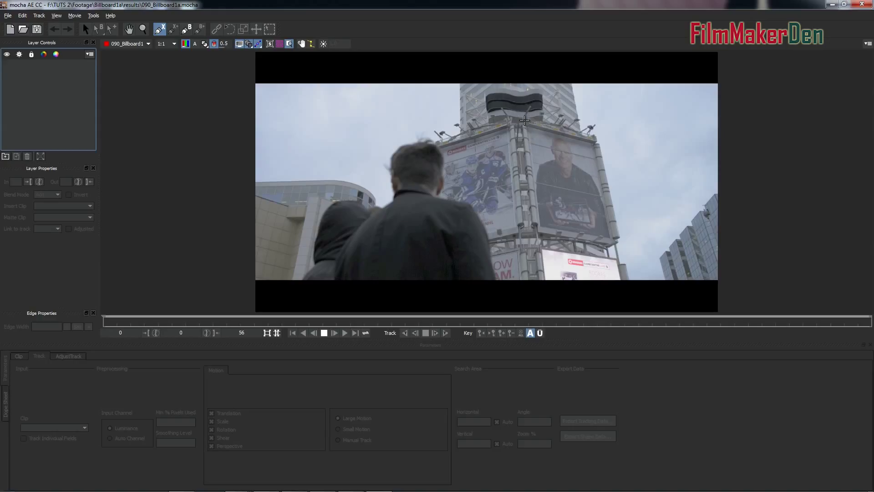
# Outline the right-hand billboard's corners with a closed X-spline shape on Layer 1, then scrub to check it.
pyautogui.click(524, 121)
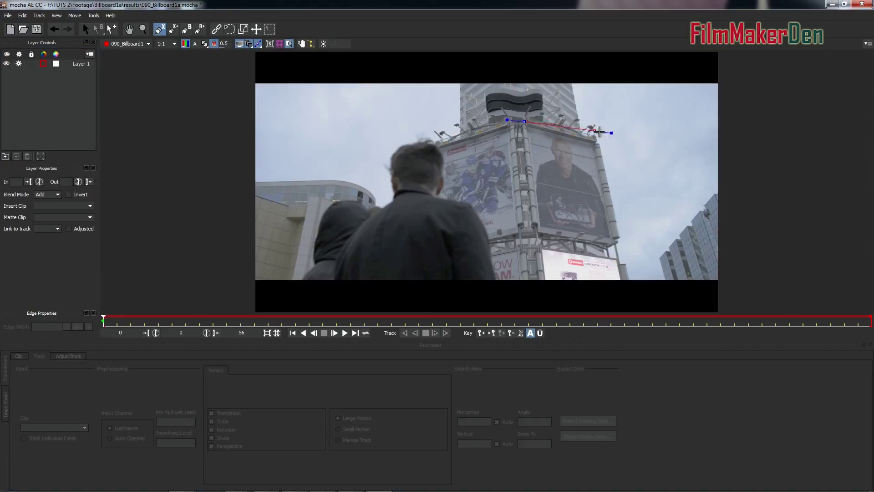
pyautogui.click(597, 137)
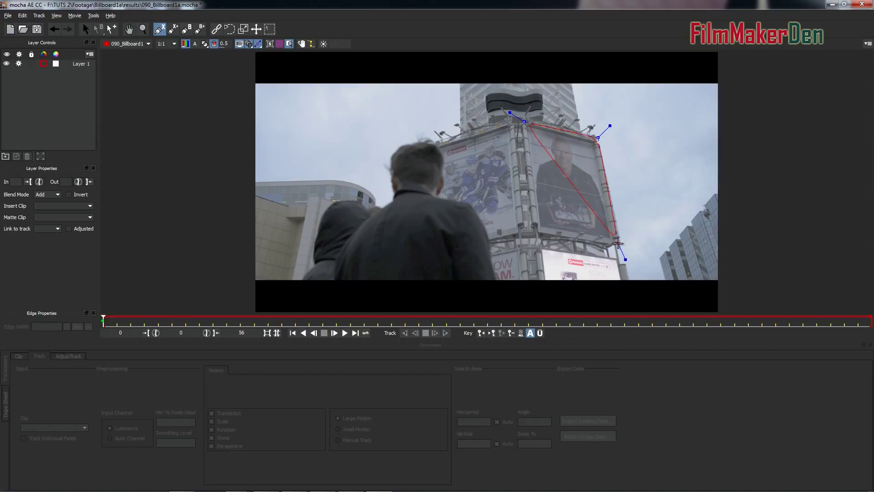
pyautogui.click(618, 242)
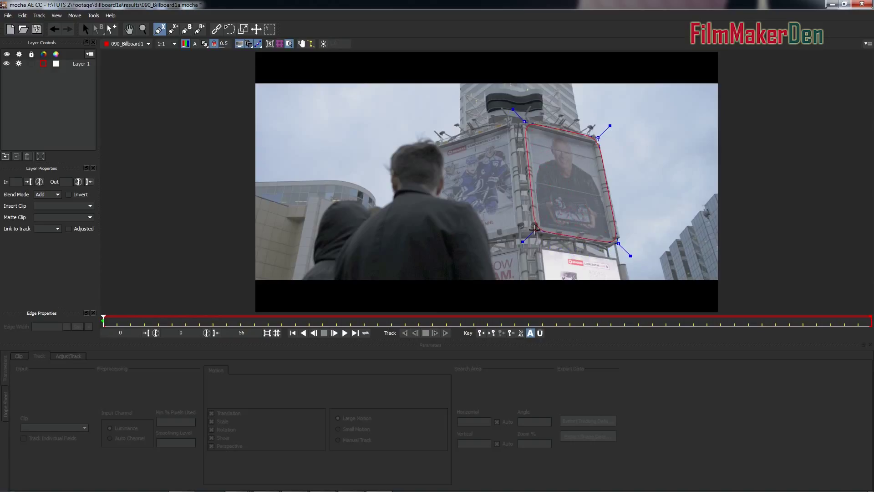
pyautogui.moveTo(535, 229); pyautogui.dragTo(534, 228)
pyautogui.moveTo(530, 180); pyautogui.dragTo(513, 169)
pyautogui.rightClick(513, 169)
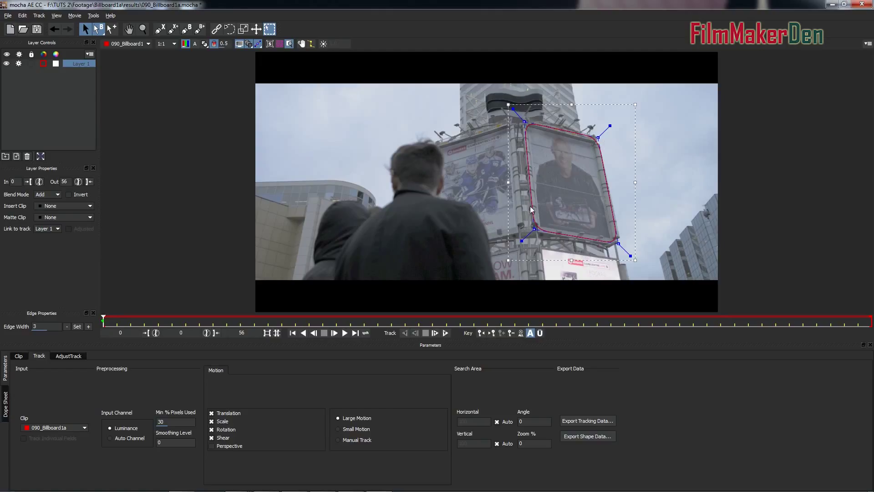
pyautogui.moveTo(105, 322); pyautogui.dragTo(49, 384)
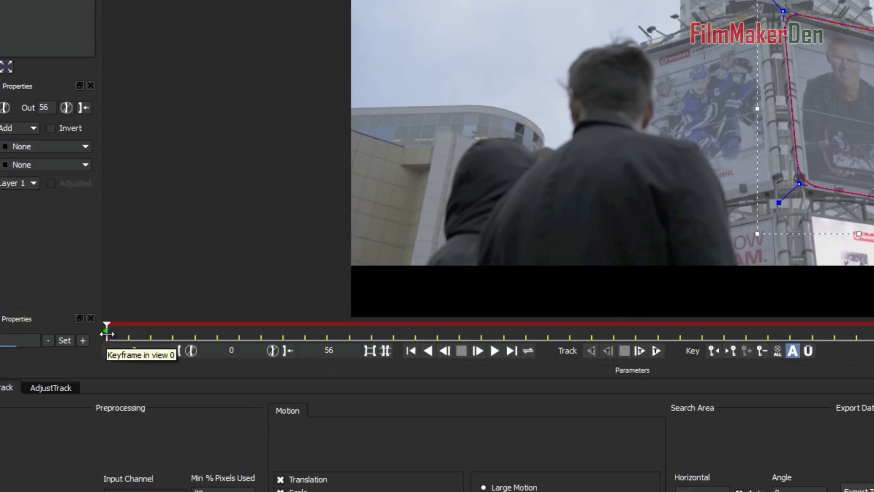
# Track Layer 1 forward two single frames, then through to frame 56.
pyautogui.click(640, 350)
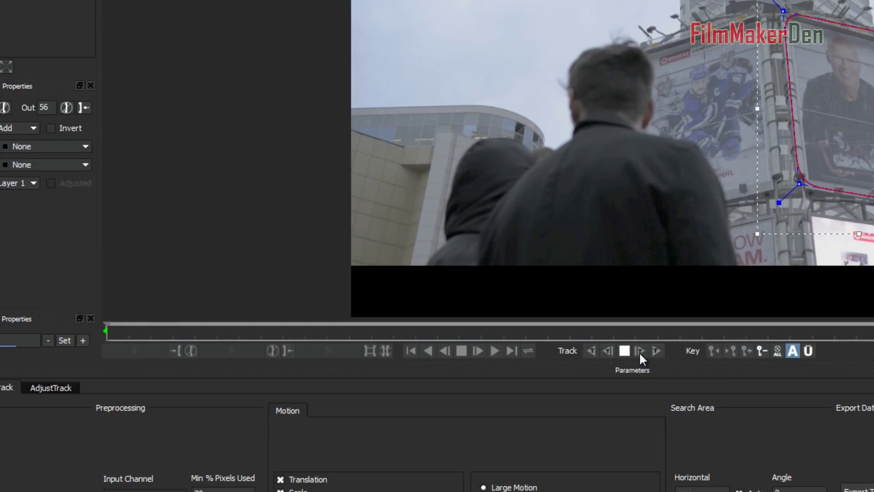
pyautogui.click(639, 351)
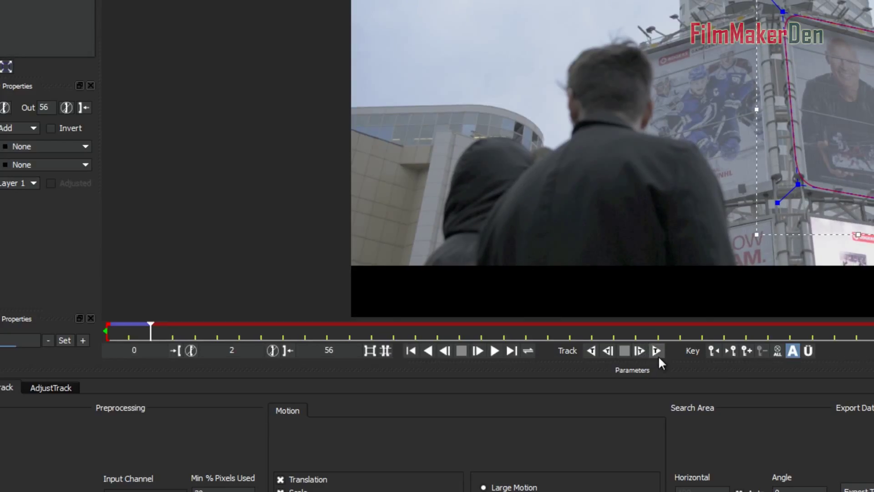
pyautogui.click(657, 352)
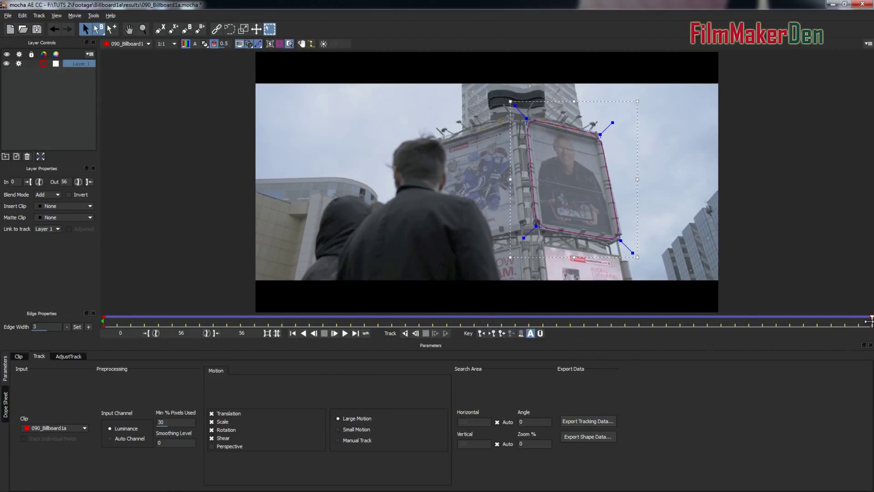
# Show the tracked planar surface and insert the Logo clip onto Layer 1's billboard.
pyautogui.moveTo(869, 322); pyautogui.dragTo(105, 325)
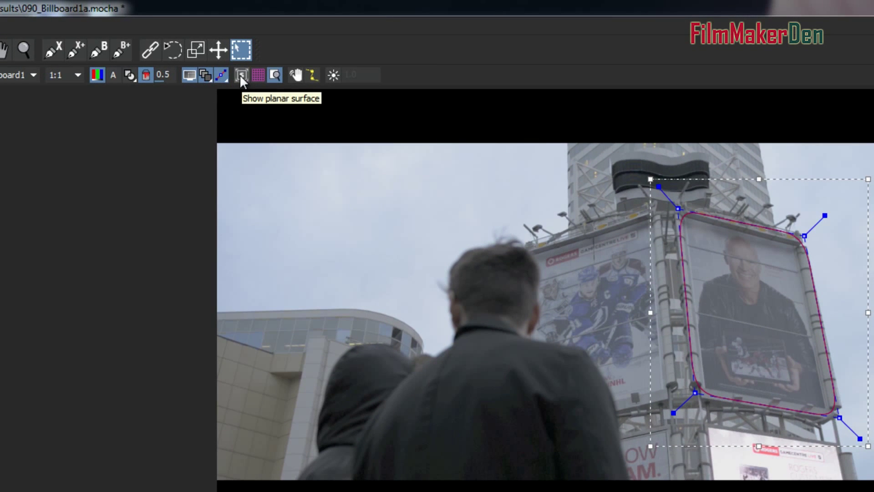
pyautogui.click(239, 73)
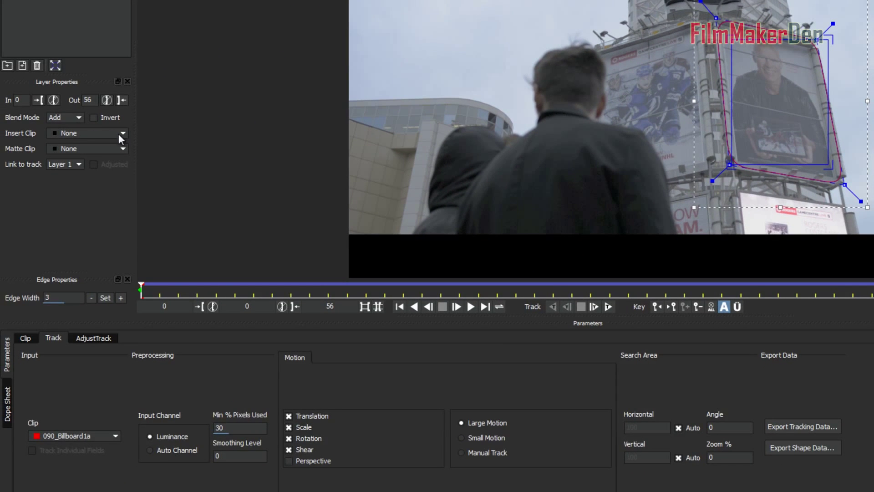
pyautogui.click(116, 134)
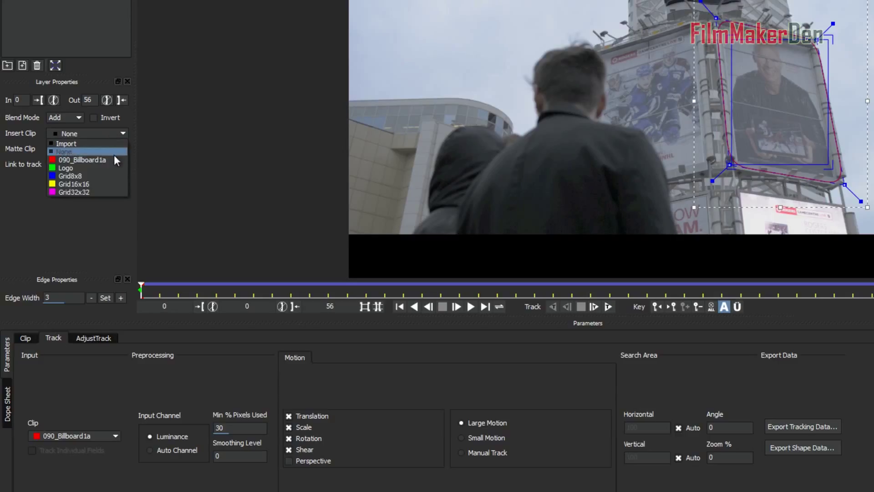
pyautogui.click(108, 169)
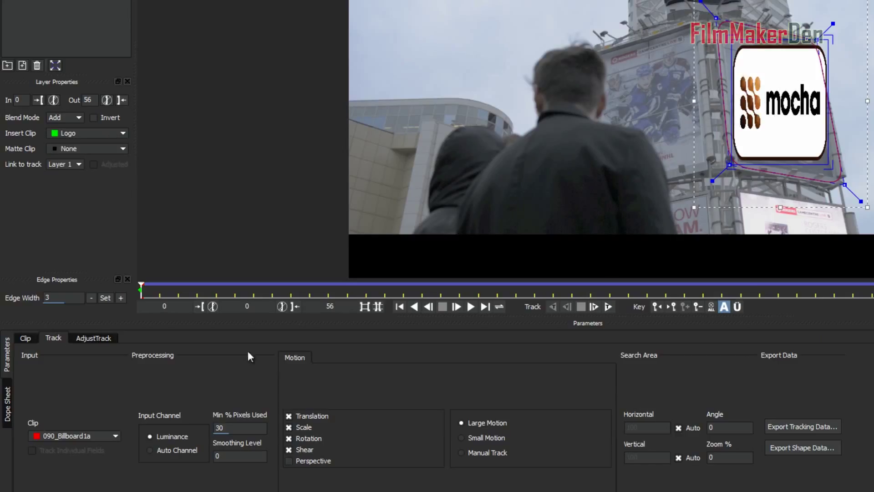
# Scrub through the shot to check the Logo follows the billboard, then return to frame 0.
pyautogui.moveTo(141, 290); pyautogui.dragTo(347, 289)
pyautogui.moveTo(247, 319); pyautogui.dragTo(756, 325)
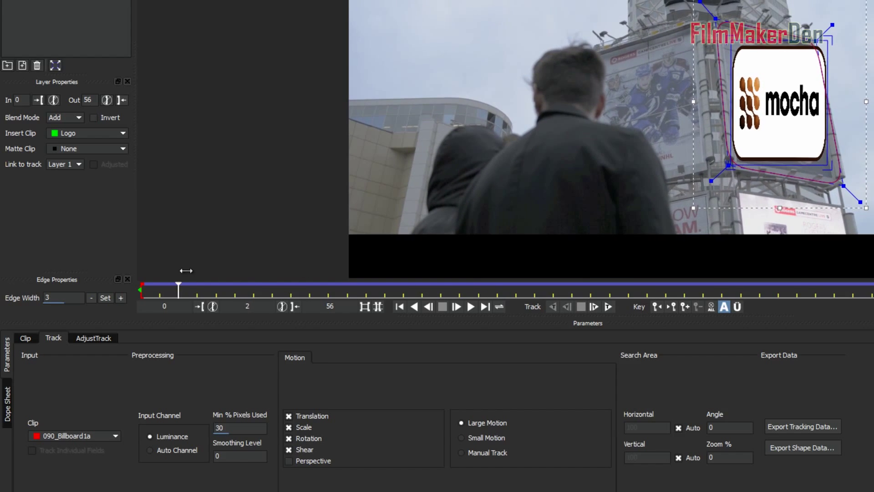
pyautogui.press('Home')
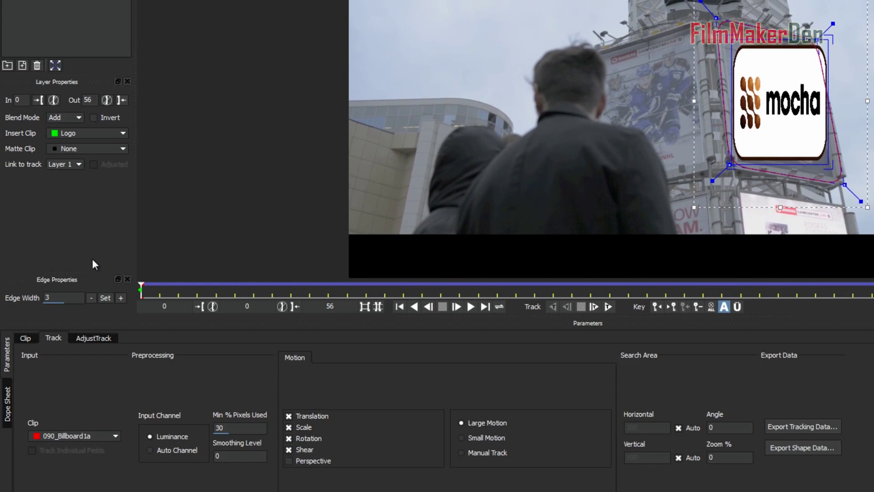
pyautogui.click(110, 135)
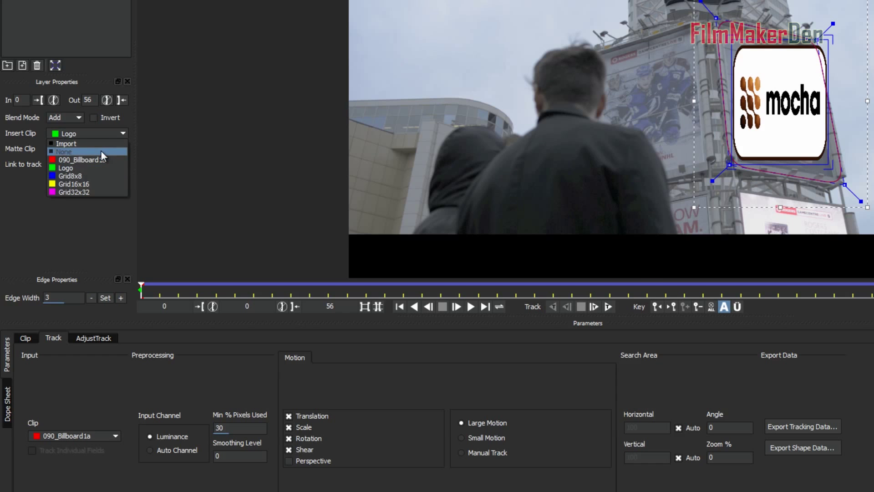
# Set Insert Clip to None and pin the surface's four corners onto the billboard's corners at frame 0.
pyautogui.click(100, 151)
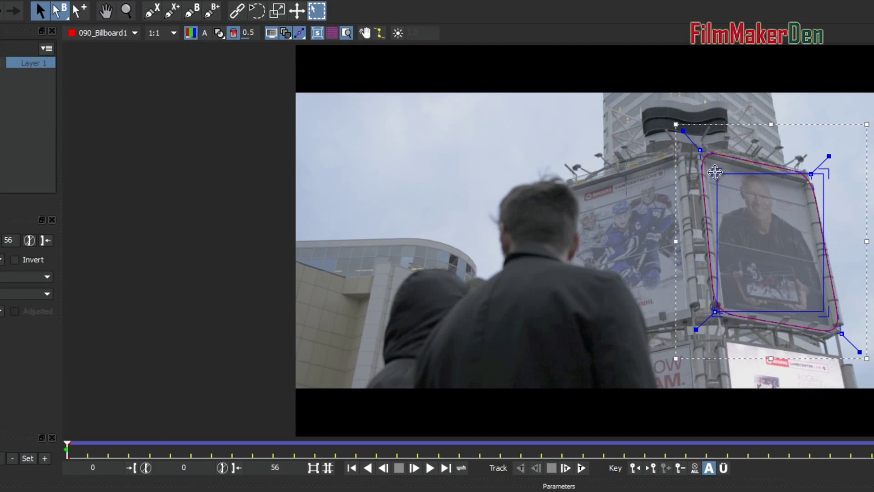
pyautogui.moveTo(715, 173); pyautogui.dragTo(703, 156)
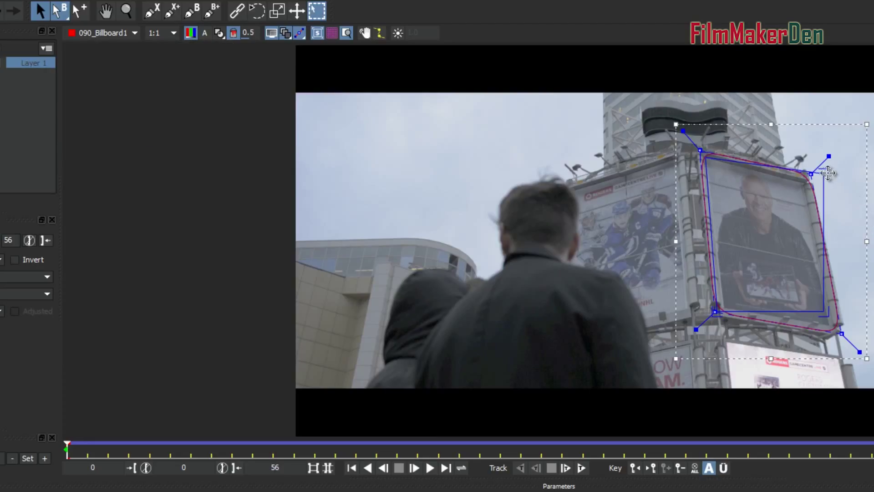
pyautogui.moveTo(825, 172); pyautogui.dragTo(804, 181)
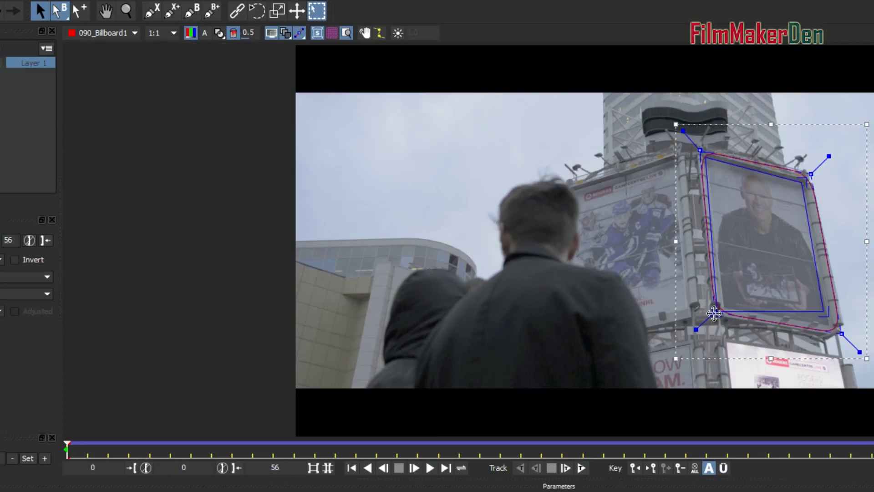
pyautogui.moveTo(714, 313); pyautogui.dragTo(720, 310)
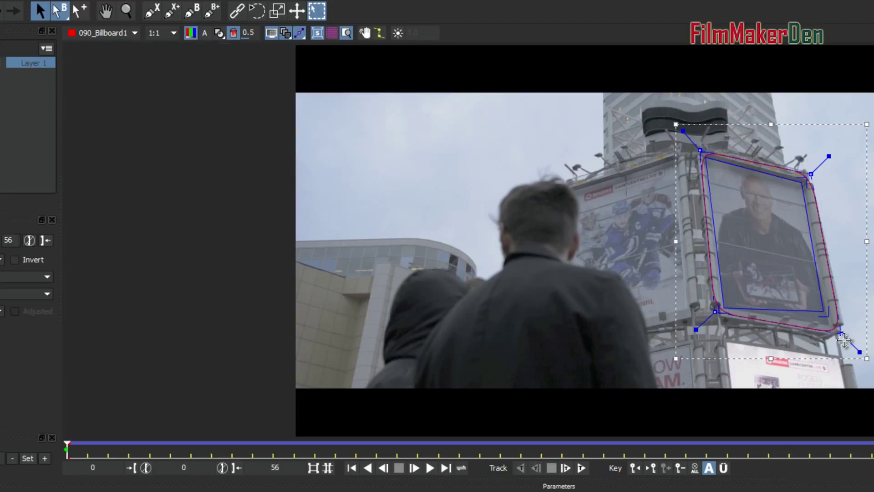
pyautogui.moveTo(828, 316); pyautogui.dragTo(831, 326)
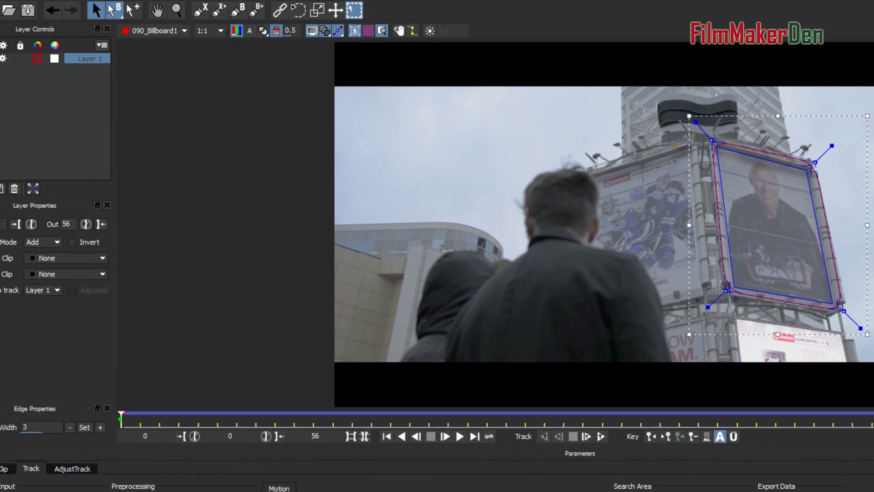
pyautogui.click(67, 258)
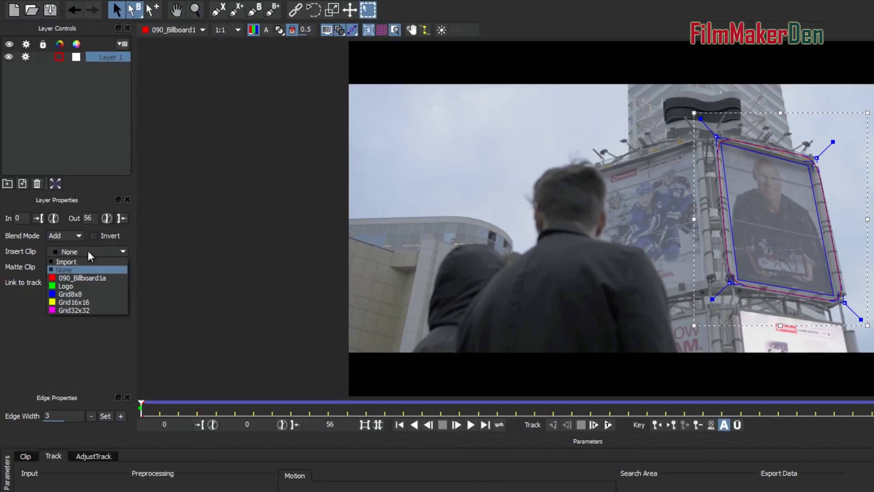
pyautogui.click(94, 285)
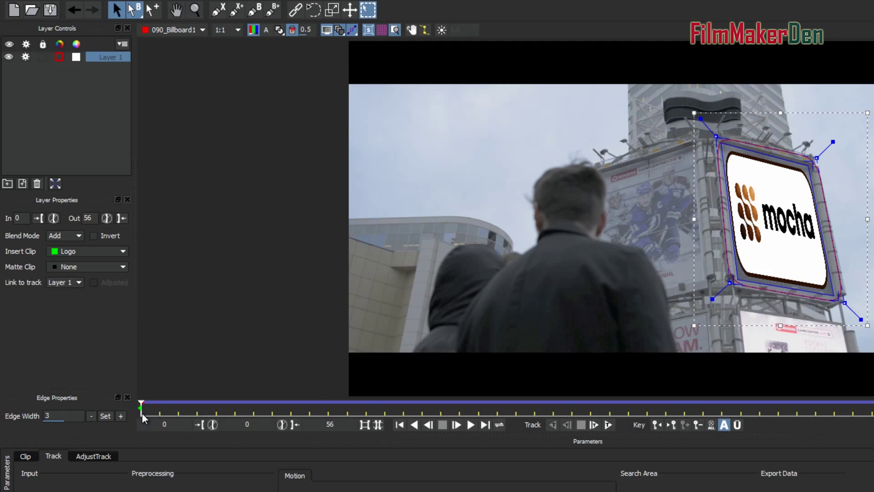
pyautogui.moveTo(141, 412); pyautogui.dragTo(87, 408)
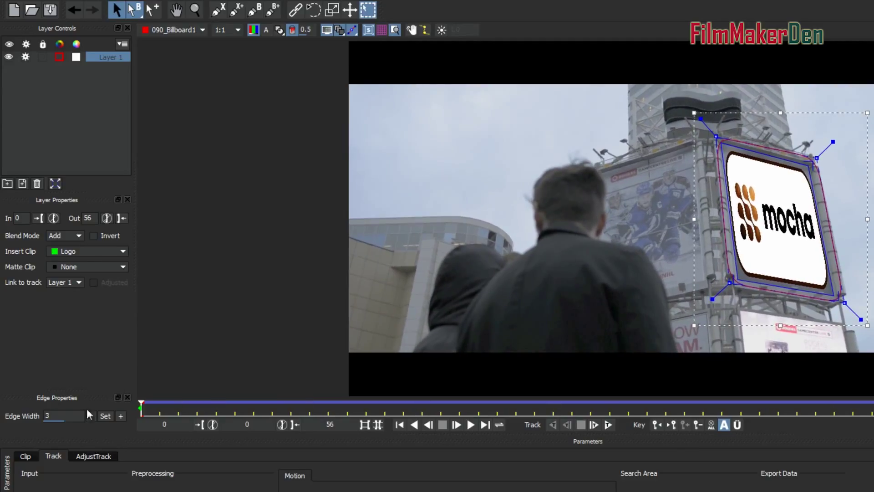
pyautogui.click(87, 254)
pyautogui.click(88, 267)
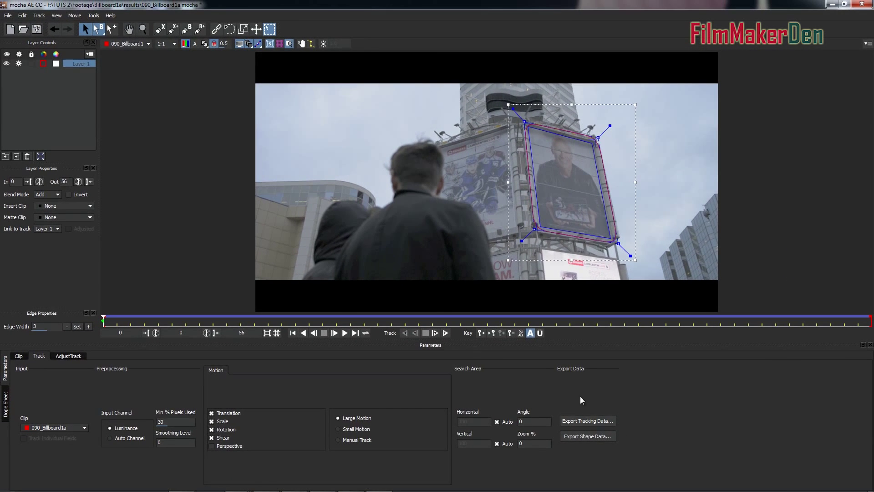
# Add TGWAS_Poster_Zoomed.jpg as a layer above the billboard footage in 090_Billboard1a 2.
pyautogui.click(266, 486)
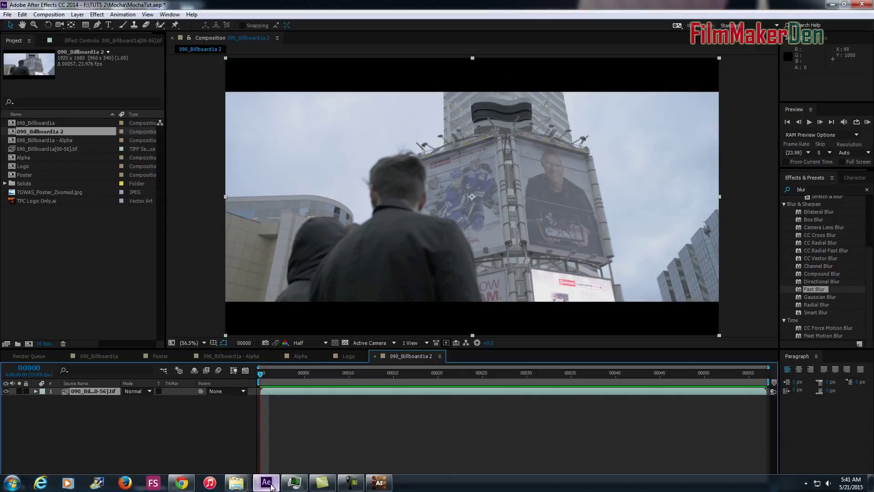
pyautogui.click(121, 428)
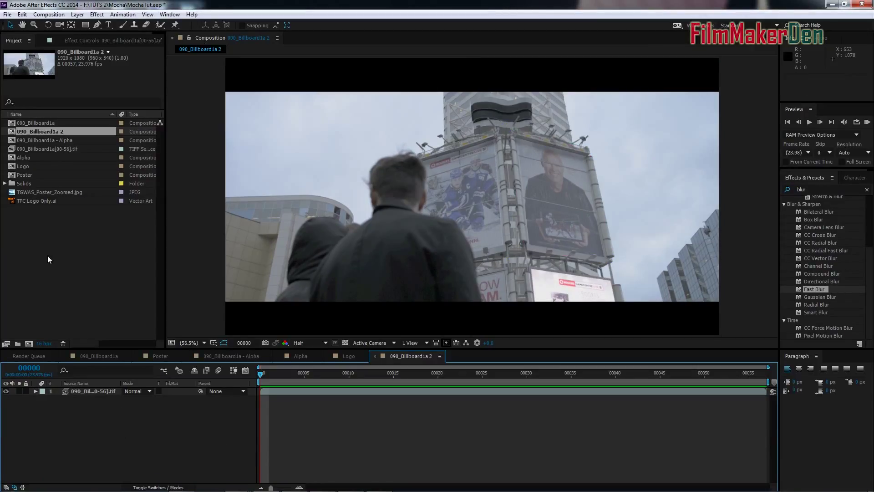
pyautogui.click(29, 193)
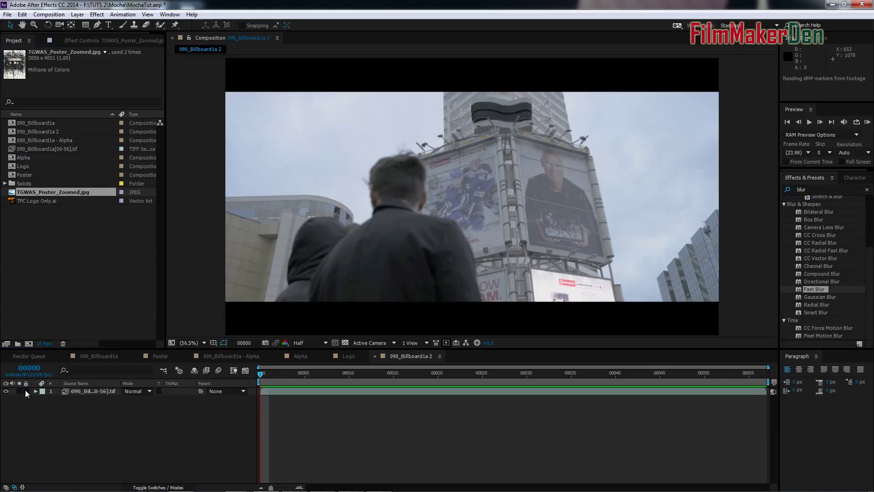
pyautogui.hotkey('ctrl', '/')
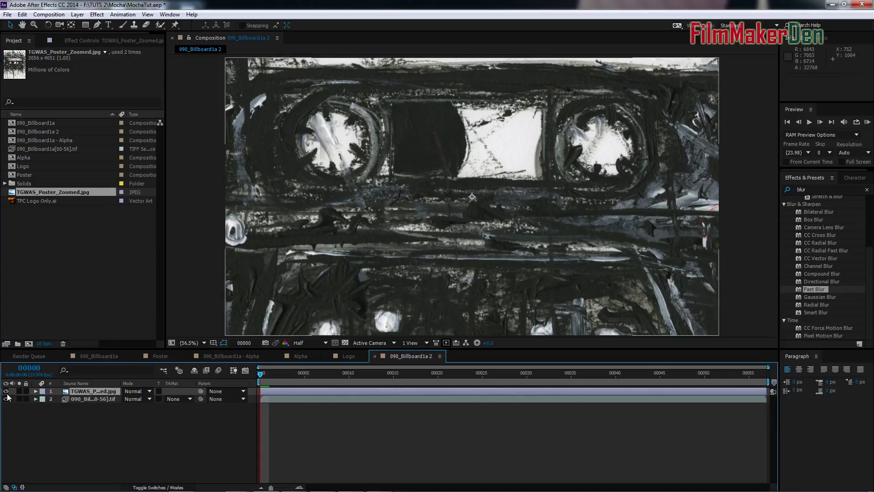
pyautogui.click(6, 391)
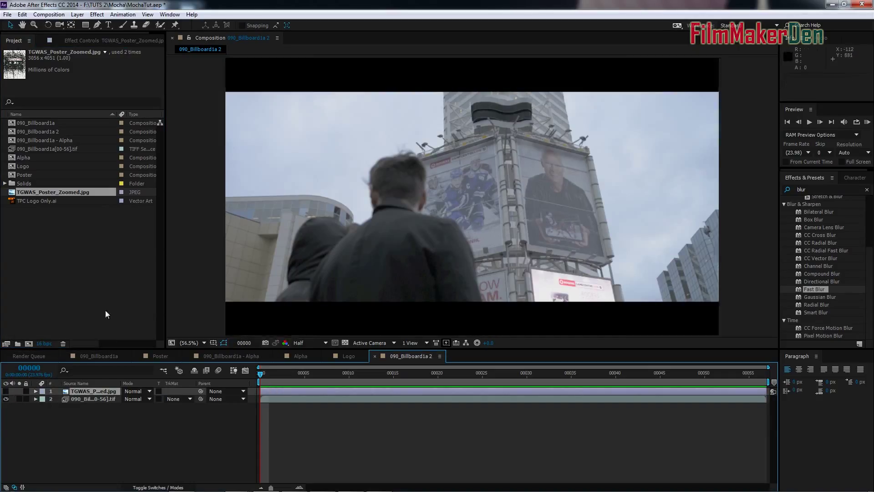
pyautogui.click(6, 391)
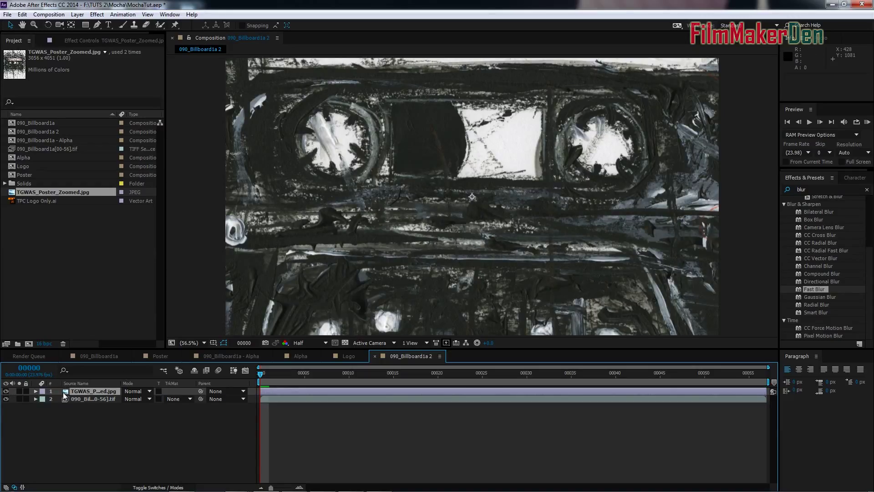
# Set the poster layer's Scale to 100%.
pyautogui.click(83, 393)
pyautogui.press('s')
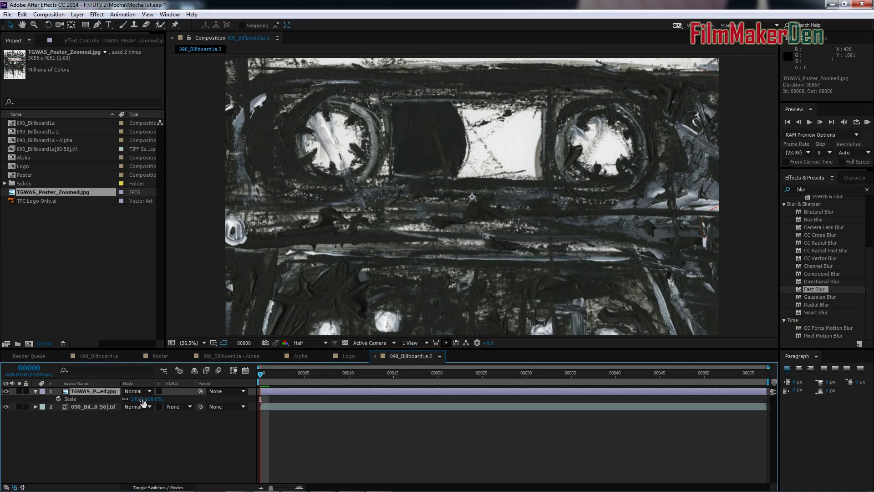
pyautogui.moveTo(139, 399); pyautogui.dragTo(109, 405)
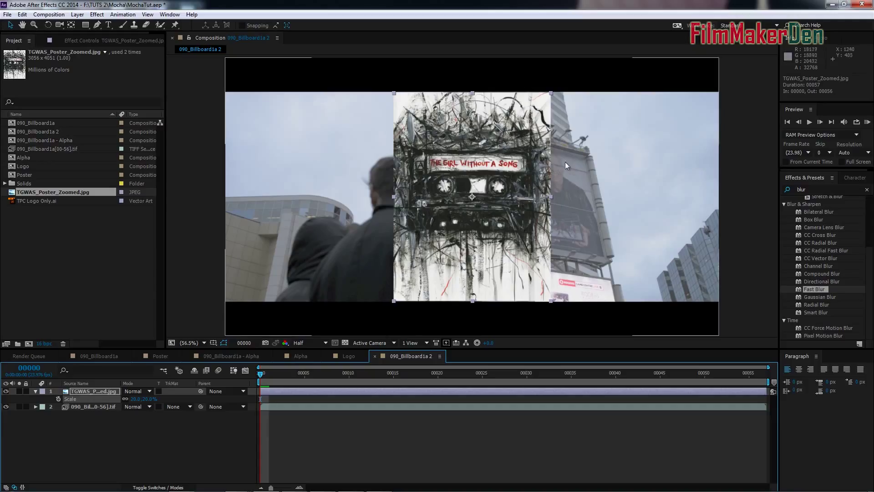
pyautogui.click(136, 399)
pyautogui.write('100')
pyautogui.press('Return')
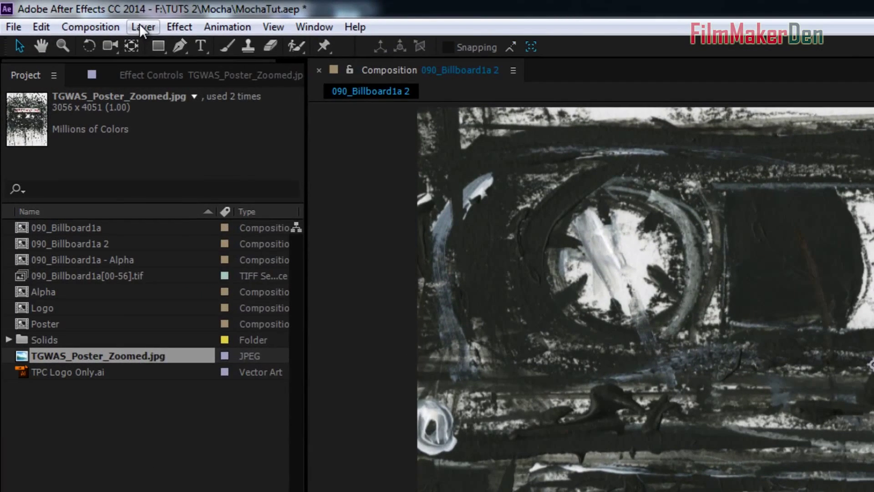
# Pre-compose the poster image into a new composition named 'Poster'.
pyautogui.click(92, 17)
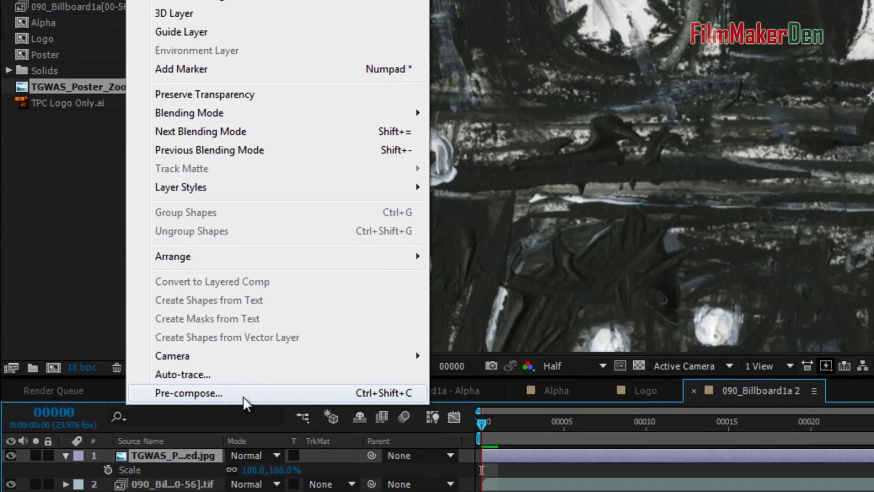
pyautogui.click(243, 449)
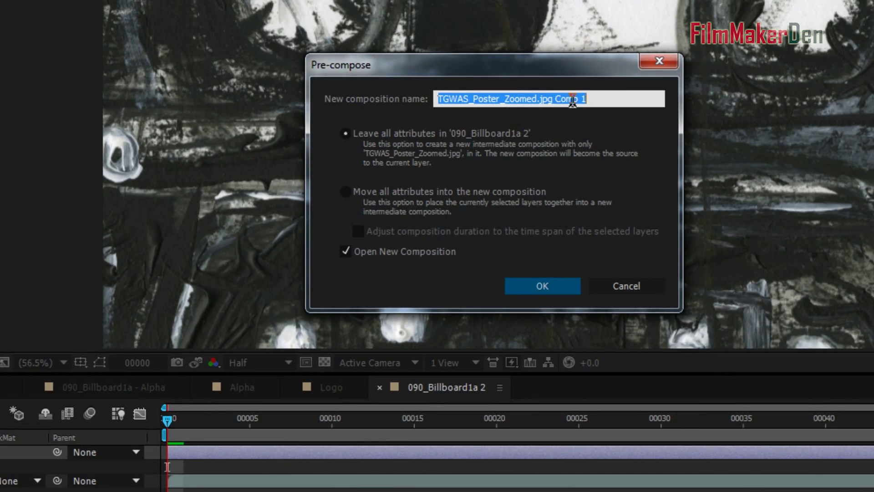
pyautogui.write('Poster')
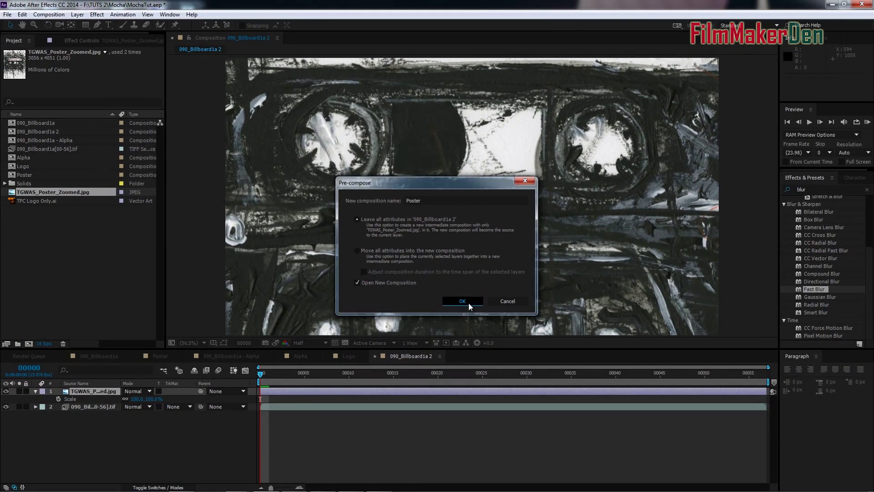
pyautogui.click(462, 301)
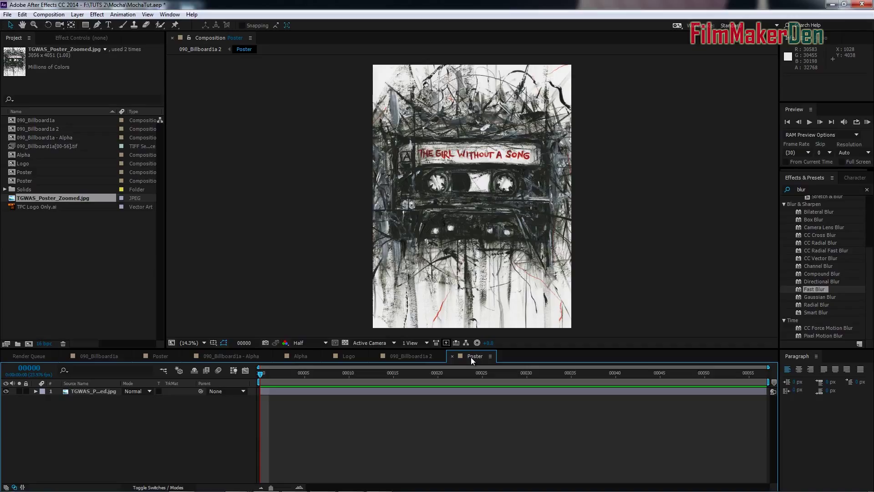
# Return to 090_Billboard1a 2 and hide the Poster layer.
pyautogui.click(232, 392)
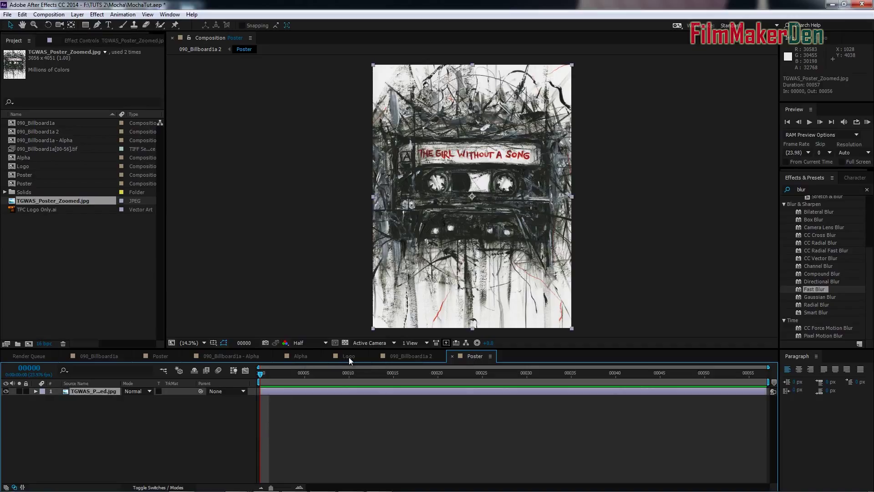
pyautogui.click(398, 356)
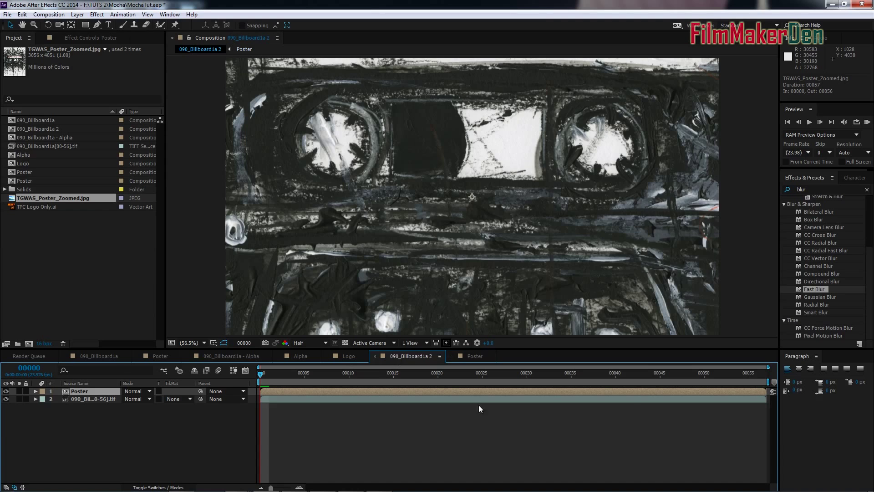
pyautogui.click(6, 392)
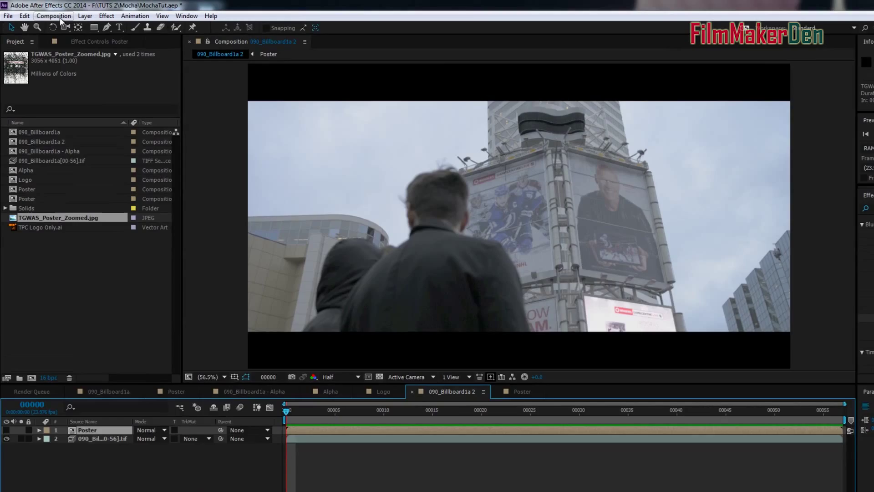
# Check the 090_Billboard1a 2 composition's frame size in Composition Settings without changing it.
pyautogui.click(59, 17)
pyautogui.click(67, 39)
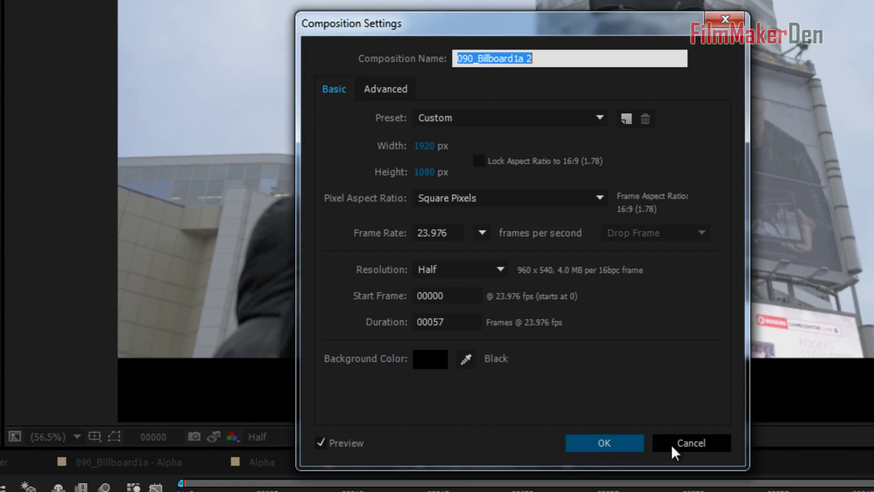
pyautogui.click(633, 443)
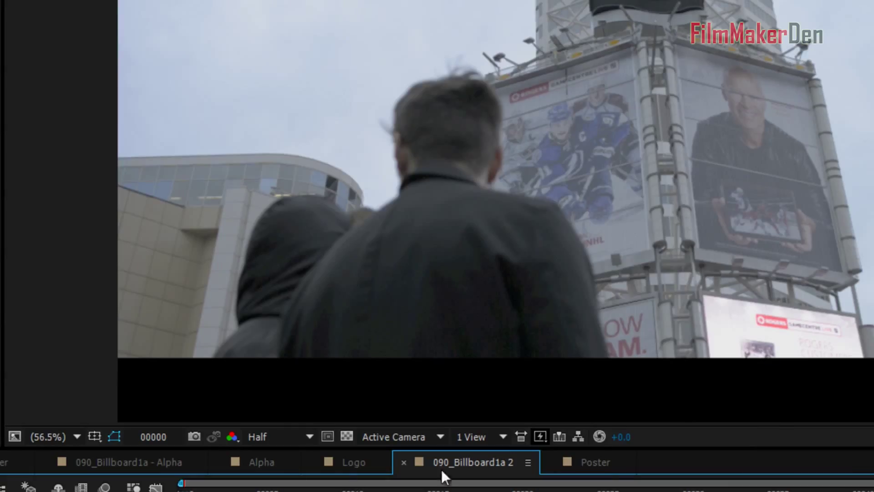
# Set the Poster composition's width to 1920 and height to 1080.
pyautogui.click(598, 465)
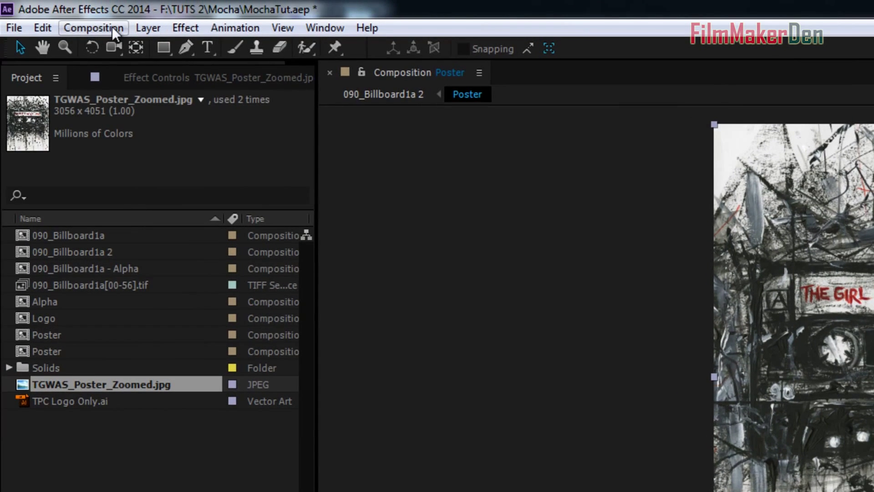
pyautogui.click(112, 26)
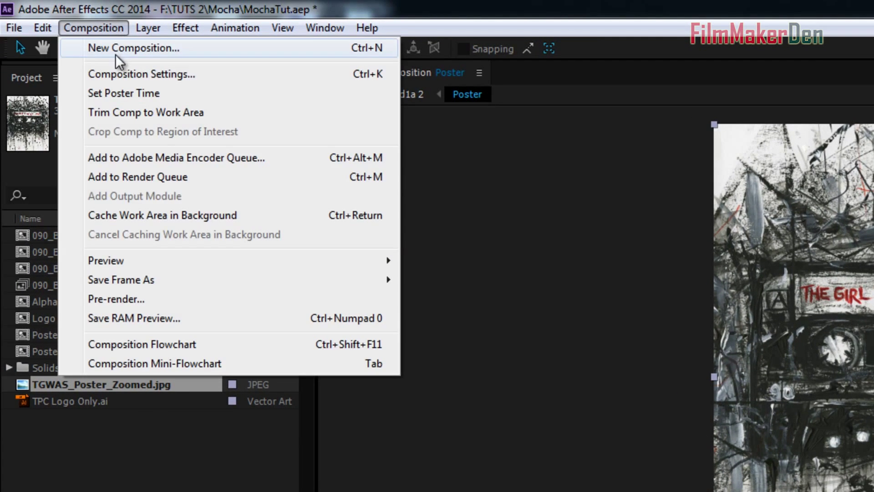
pyautogui.click(116, 74)
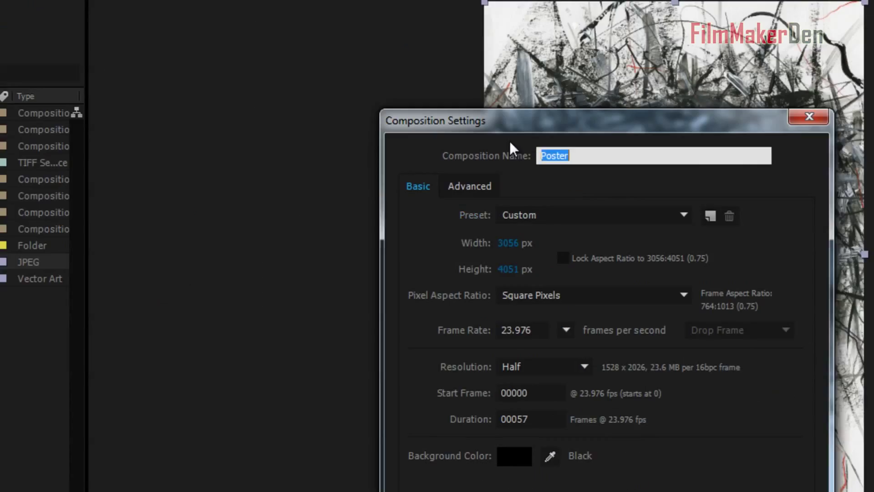
pyautogui.click(508, 242)
pyautogui.write('1920')
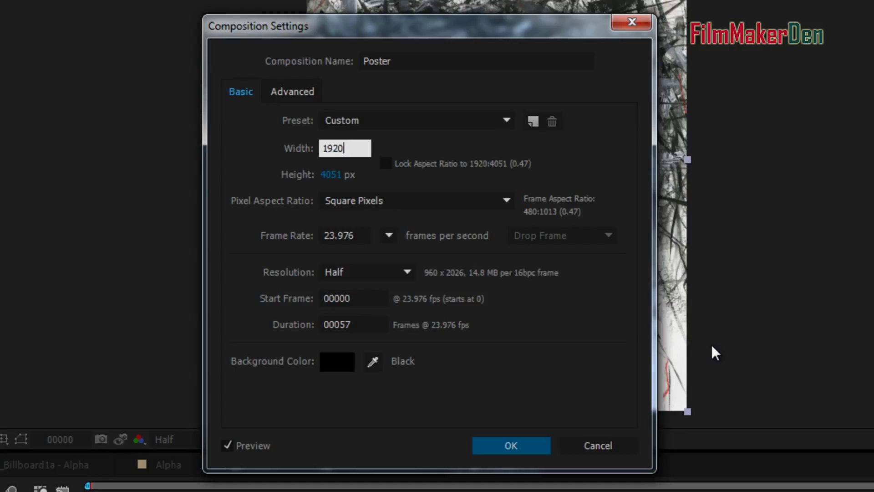
pyautogui.press('Tab')
pyautogui.write('1080')
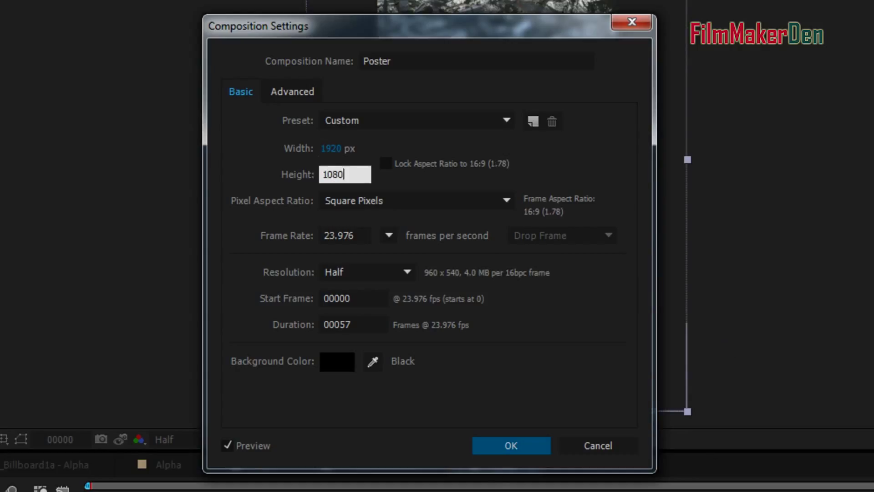
pyautogui.click(501, 449)
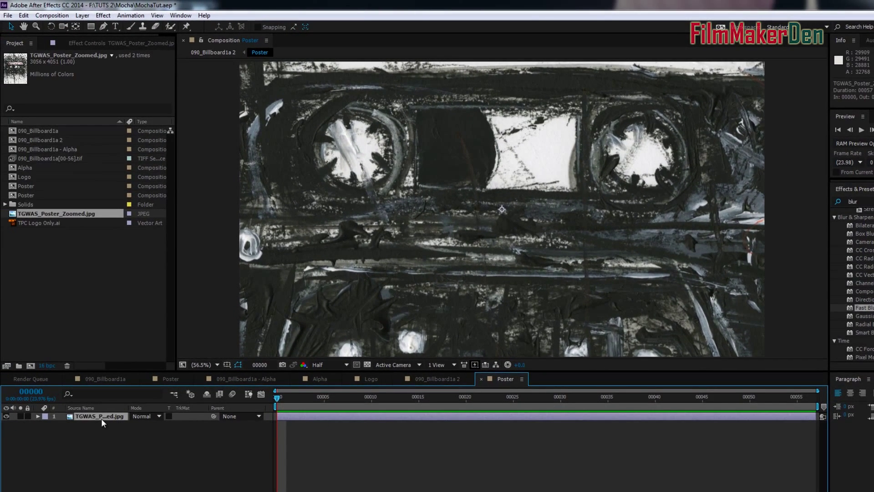
# Scale the poster image down to 15%, then stretch it to about 63% × 26% to fill the frame.
pyautogui.press('s')
pyautogui.moveTo(154, 428); pyautogui.dragTo(130, 430)
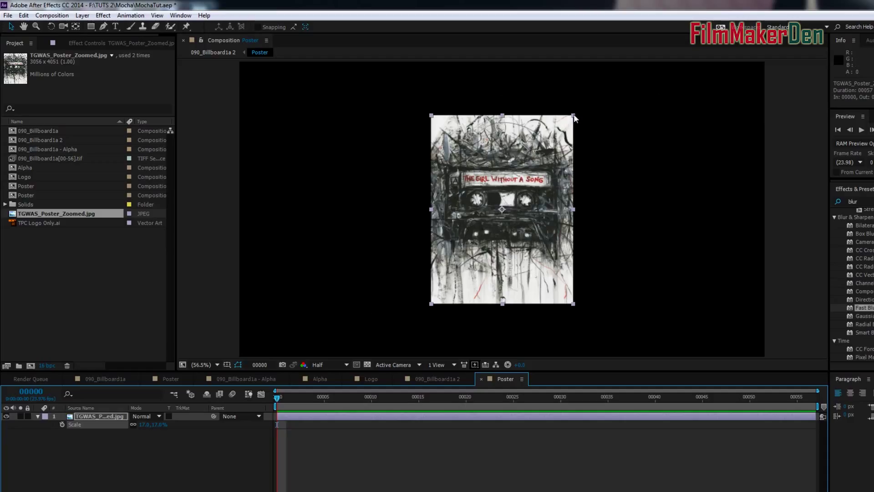
pyautogui.moveTo(574, 116); pyautogui.dragTo(764, 63)
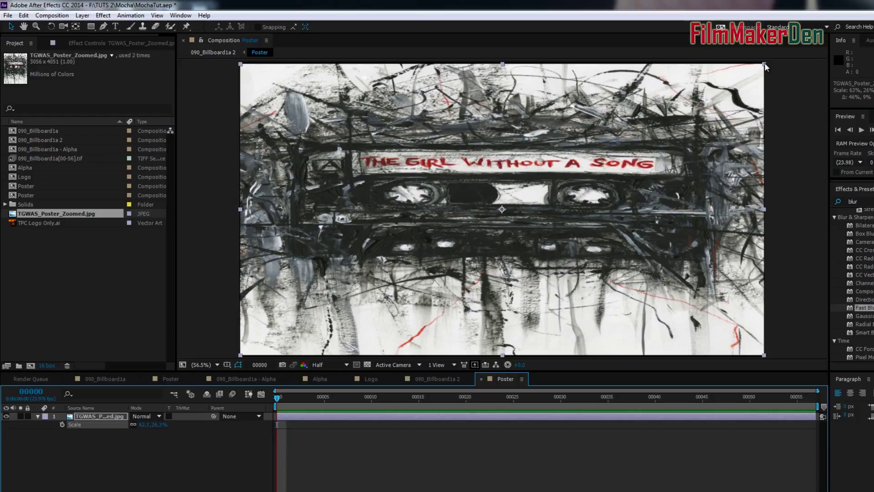
pyautogui.moveTo(765, 66); pyautogui.dragTo(767, 67)
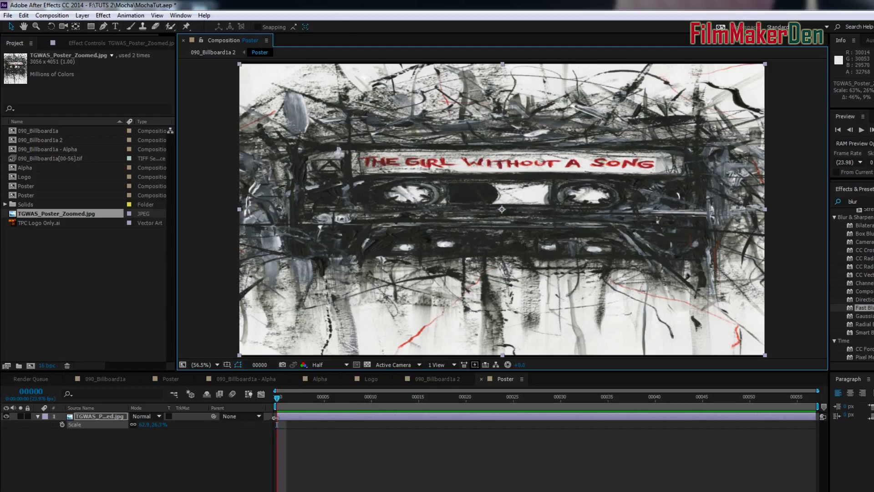
# In 090_Billboard1a 2, show the Poster layer over the footage to check it, then hide it again.
pyautogui.click(450, 378)
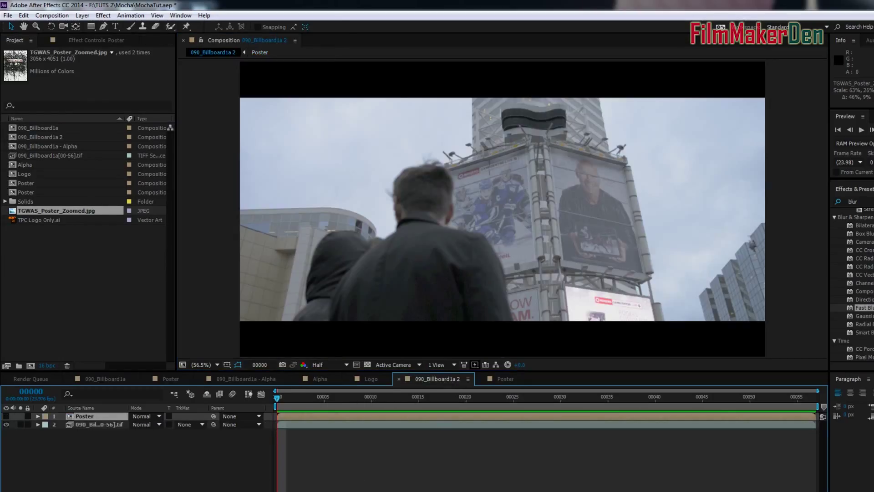
pyautogui.click(5, 416)
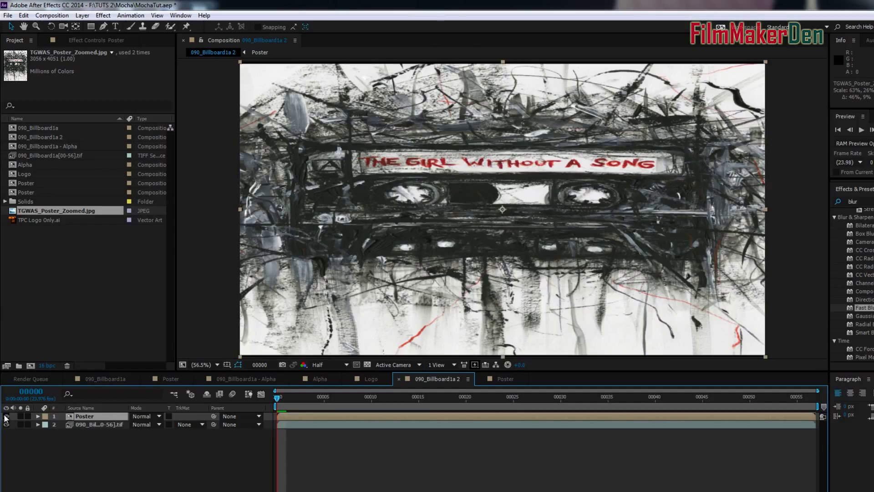
pyautogui.click(6, 417)
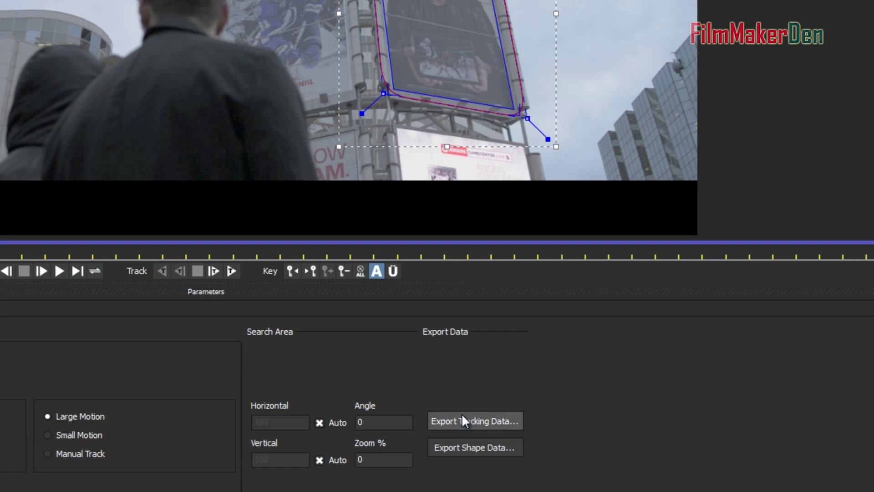
# Export Layer 1's tracking data as After Effects Corner Pin [supports motion blur] to the clipboard.
pyautogui.click(463, 420)
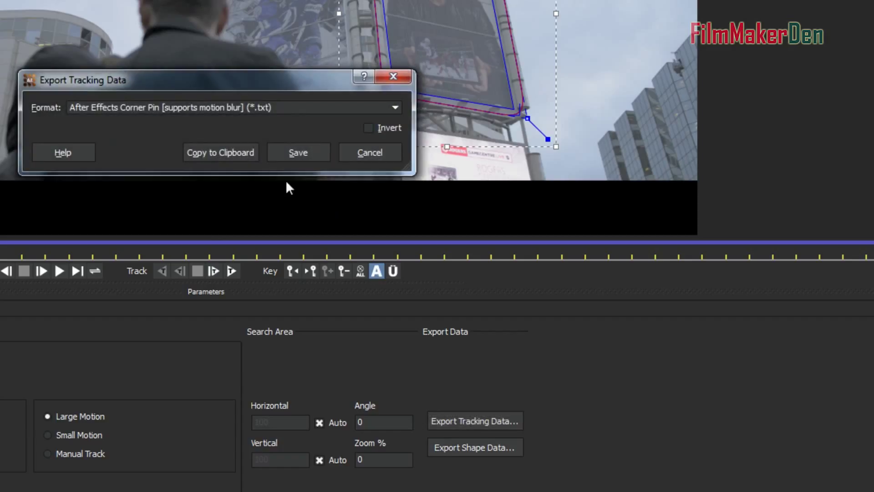
pyautogui.click(264, 107)
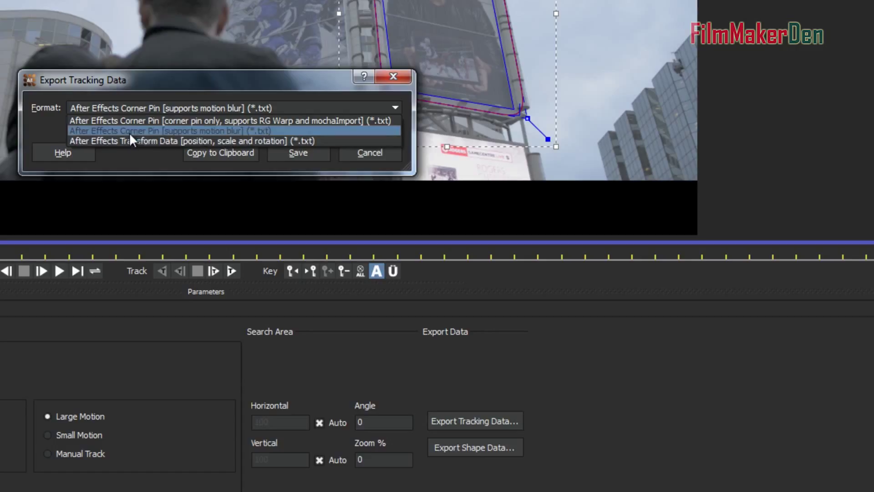
pyautogui.click(167, 132)
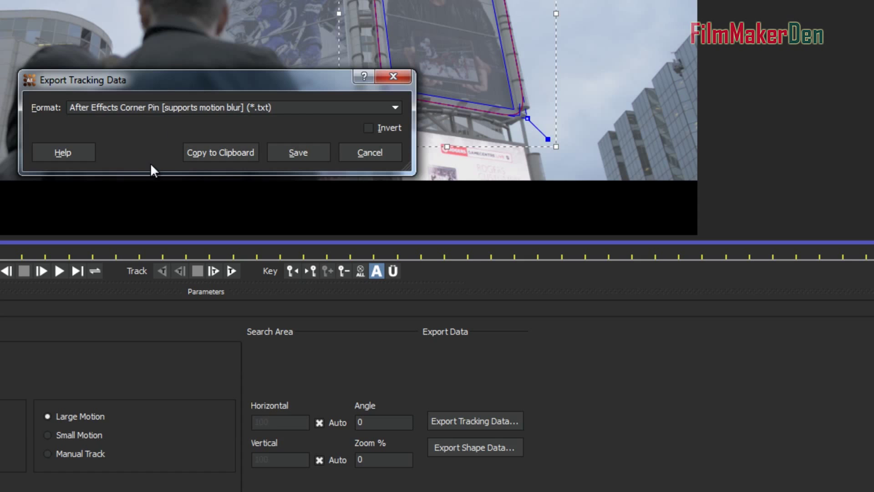
pyautogui.click(209, 154)
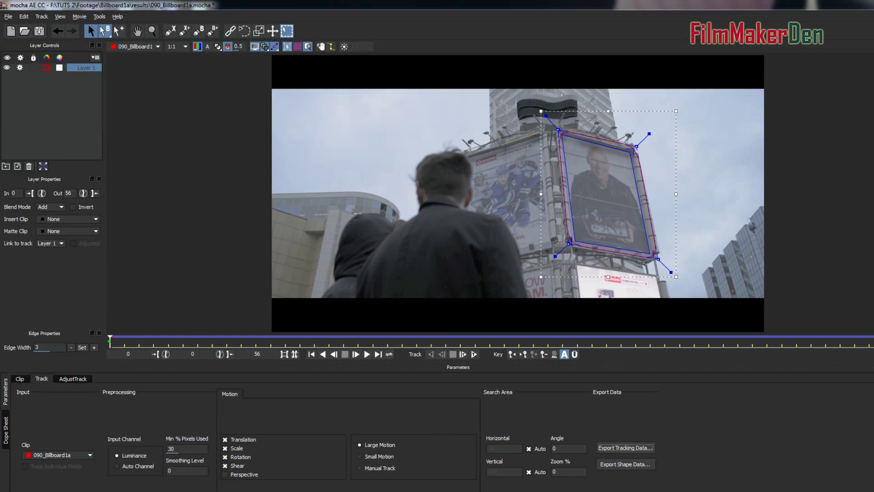
# In 090_Billboard1a 2, scrub the footage, make the Poster layer visible and select it above the billboard footage.
pyautogui.hotkey('alt', 'Tab')
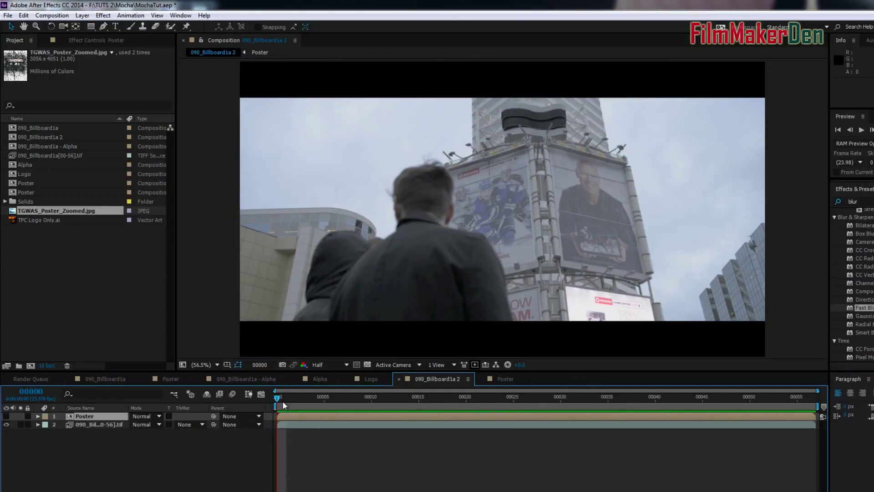
pyautogui.moveTo(274, 398); pyautogui.dragTo(252, 412)
pyautogui.click(6, 416)
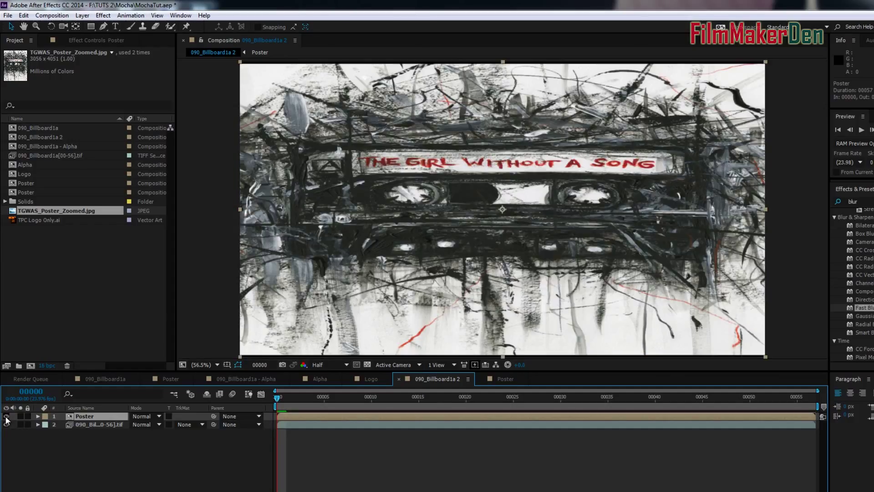
pyautogui.click(286, 424)
pyautogui.click(289, 417)
pyautogui.click(23, 15)
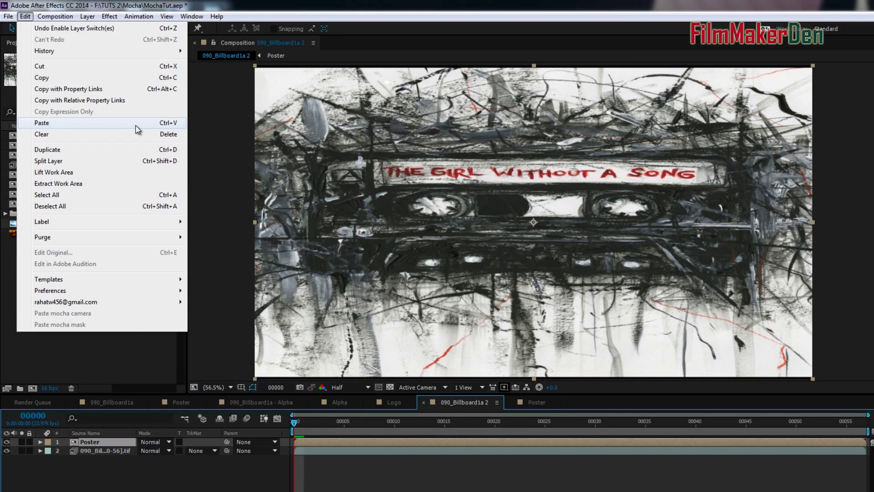
# Paste the mocha corner-pin data onto the Poster layer, then preview it following the billboard.
pyautogui.click(137, 129)
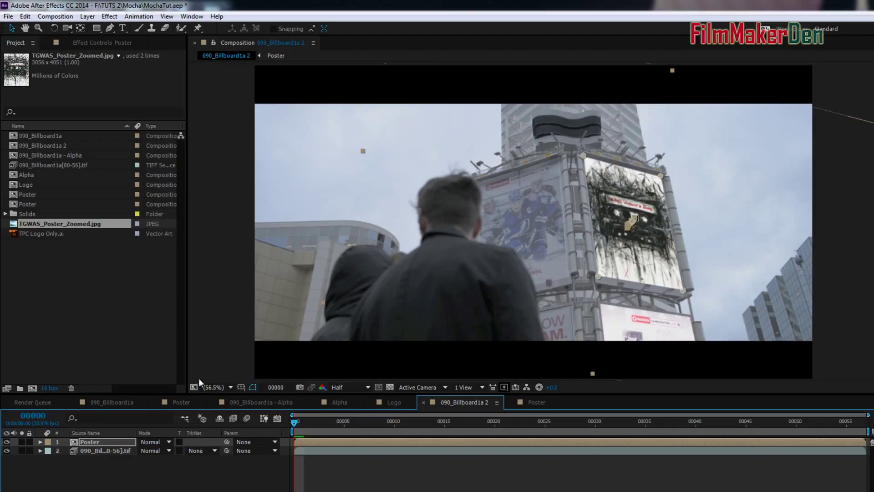
pyautogui.click(537, 403)
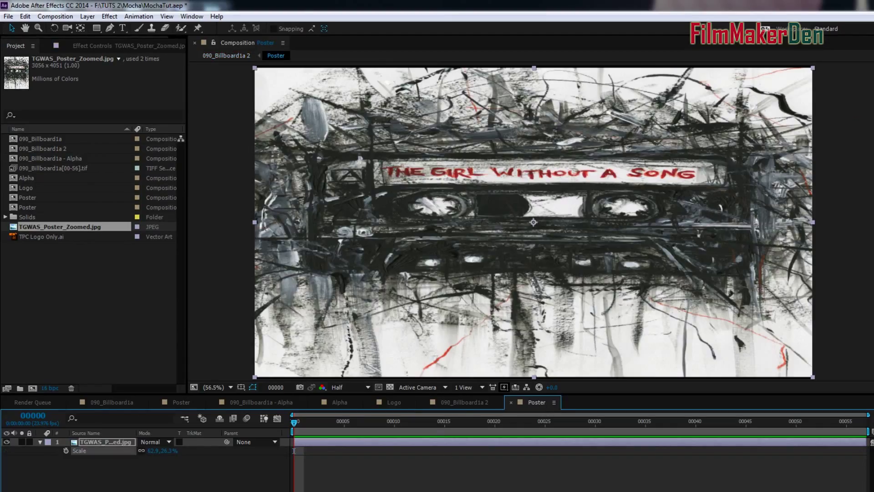
pyautogui.click(465, 403)
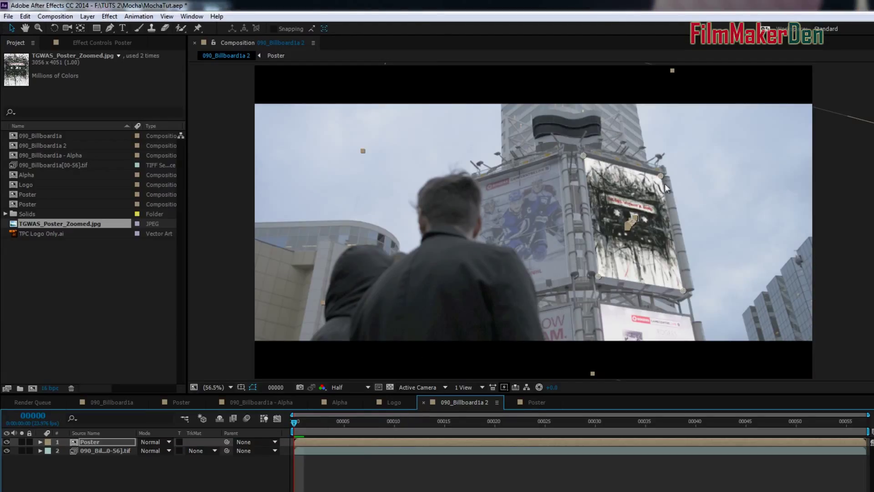
pyautogui.press('space')
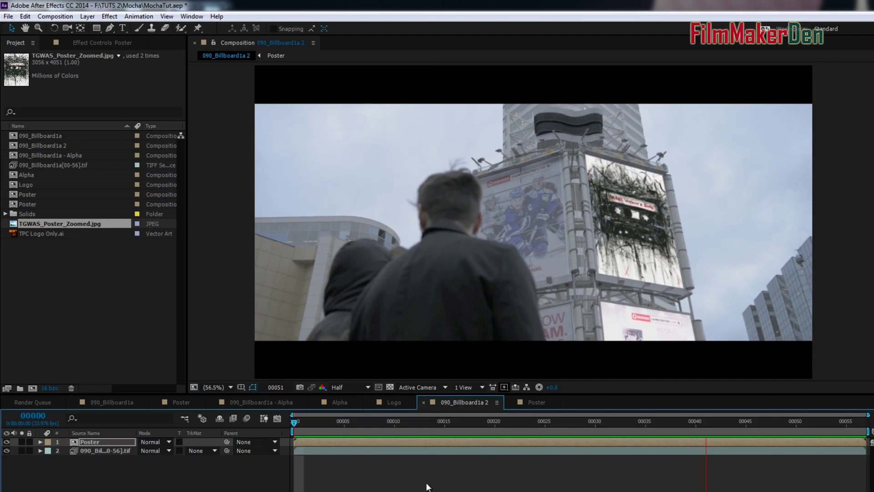
# Inside the Poster precomp, add a 1920 × 1080 dark blue (#000222) solid, Dark Blue Solid 3, above the poster.
pyautogui.click(401, 441)
pyautogui.doubleClick(400, 441)
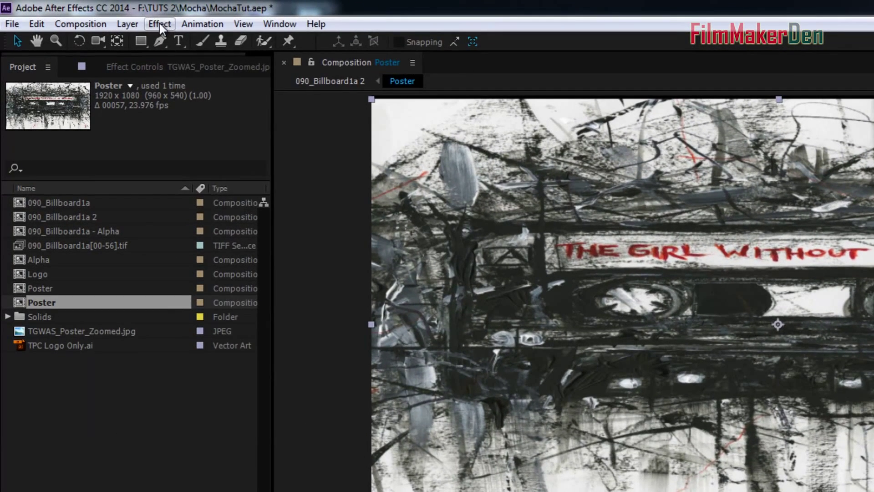
pyautogui.click(160, 25)
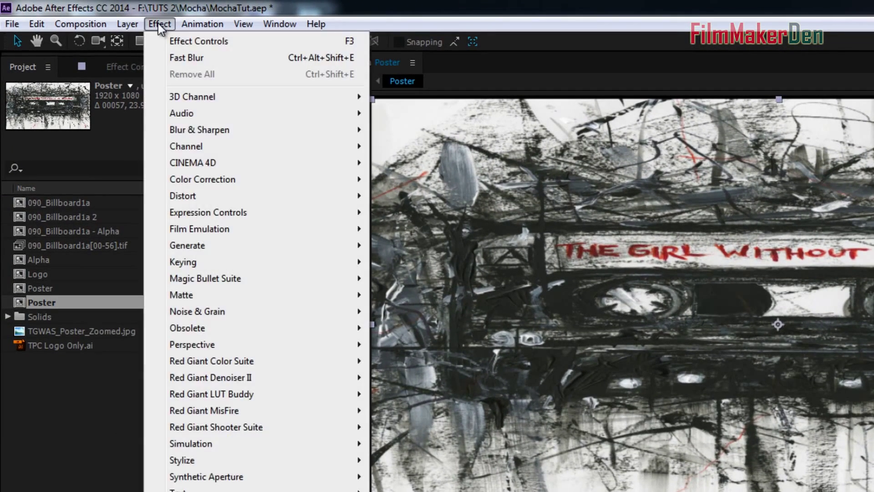
pyautogui.moveTo(127, 26)
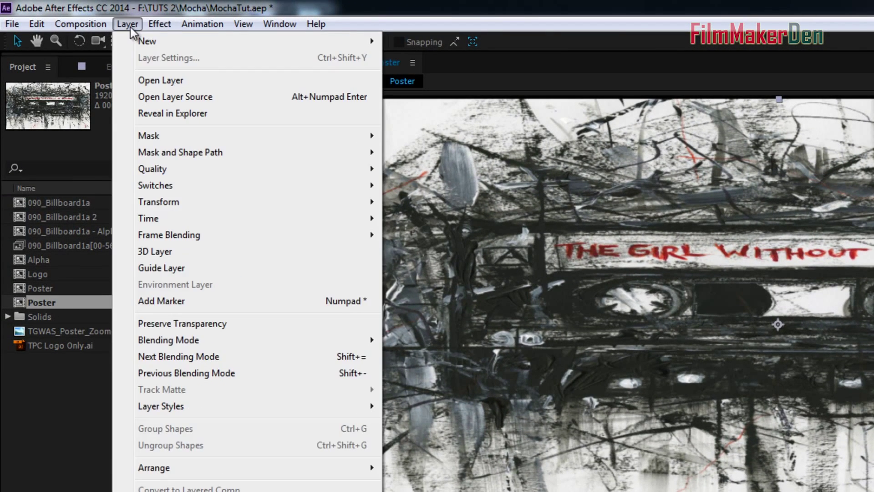
pyautogui.moveTo(255, 41)
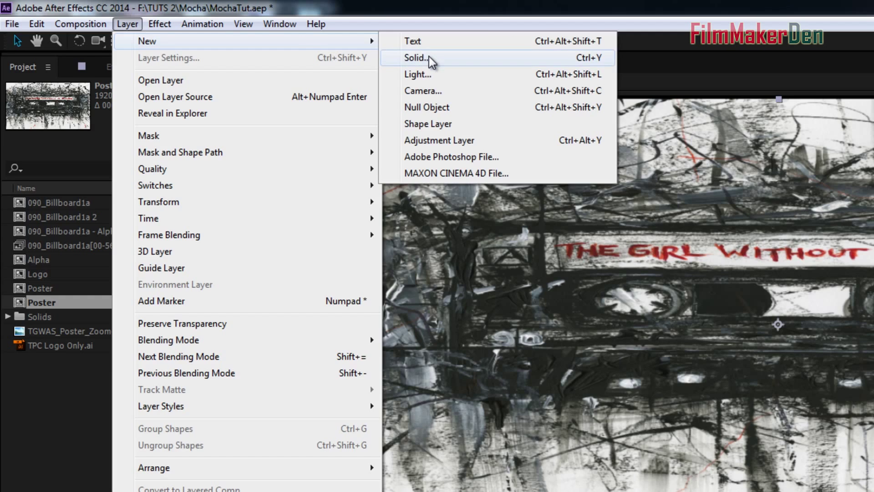
pyautogui.click(415, 58)
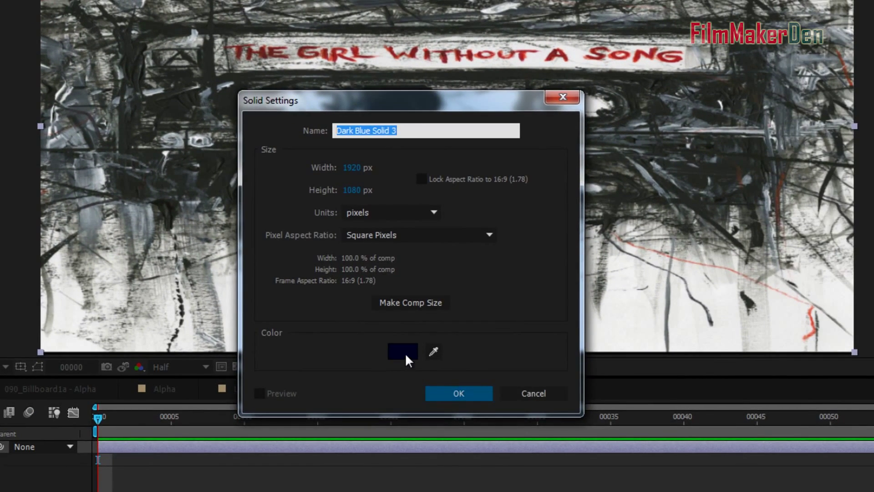
pyautogui.click(405, 353)
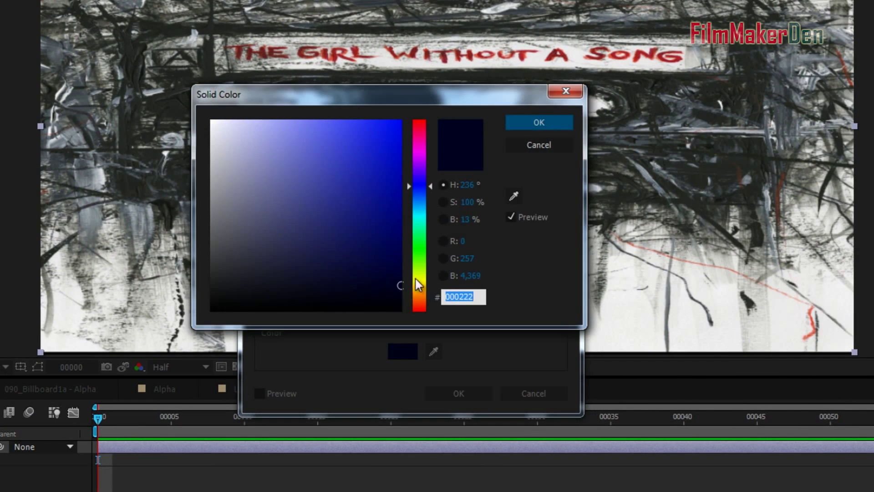
pyautogui.click(542, 123)
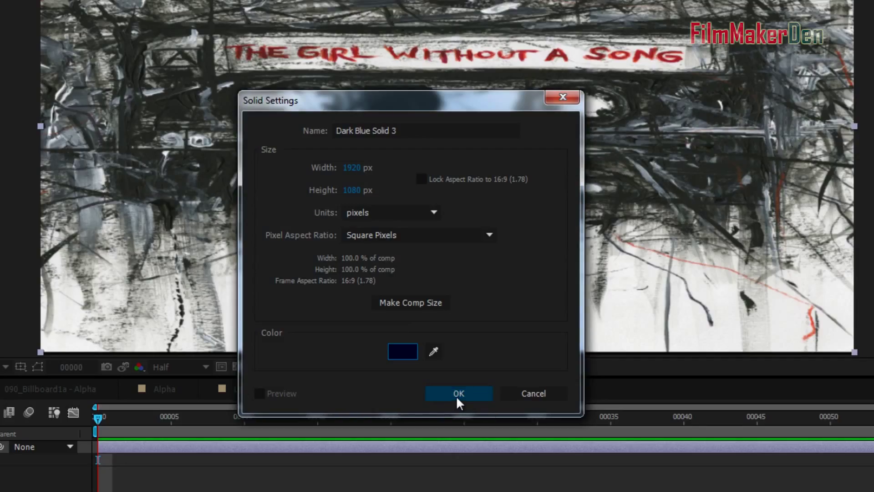
pyautogui.click(456, 395)
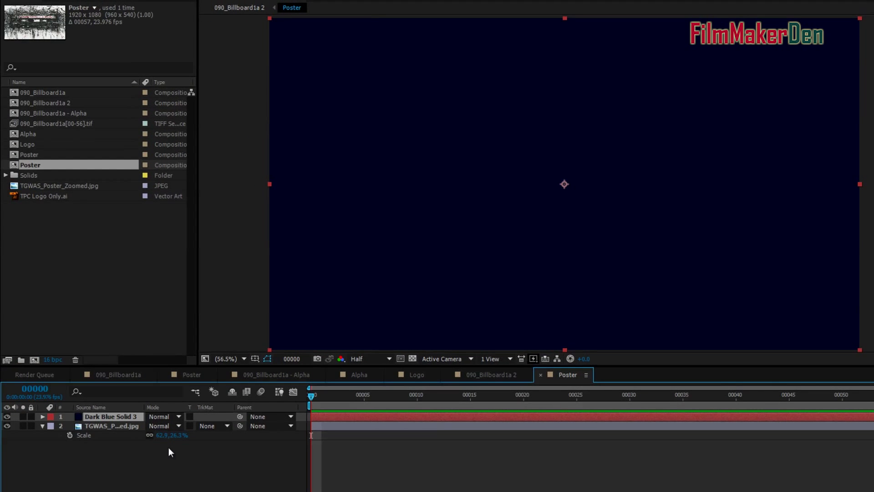
# Set Dark Blue Solid 3's opacity to 35% and return to the 090_Billboard1a 2 comp.
pyautogui.press('t')
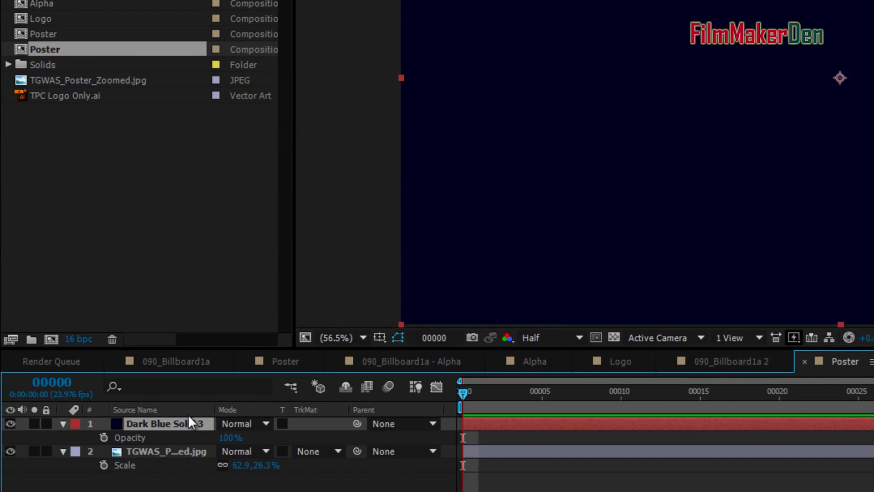
pyautogui.click(227, 438)
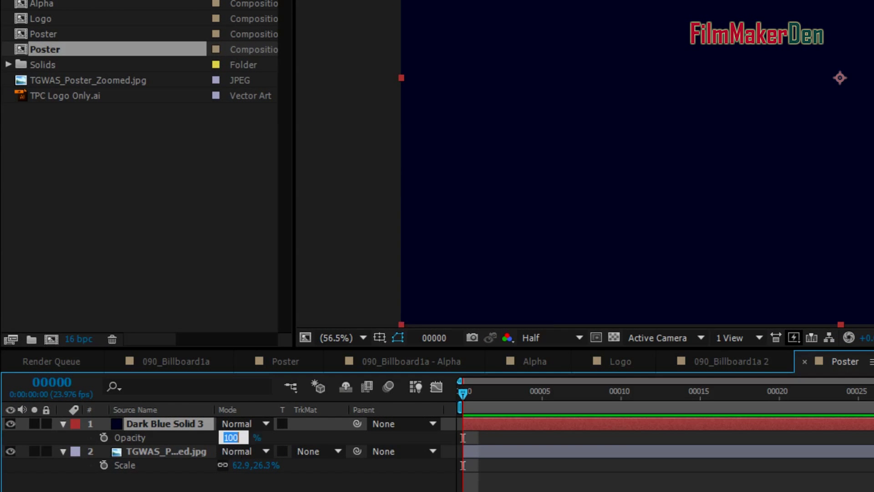
pyautogui.write('35')
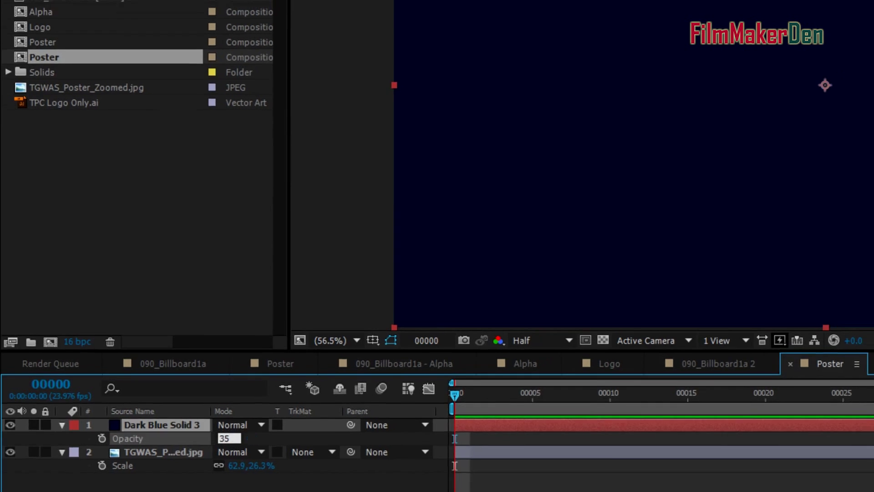
pyautogui.press('Return')
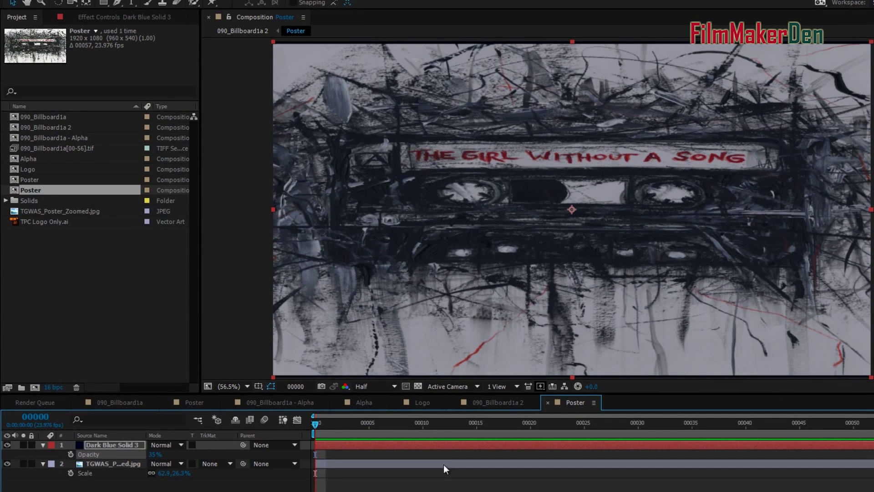
pyautogui.click(491, 403)
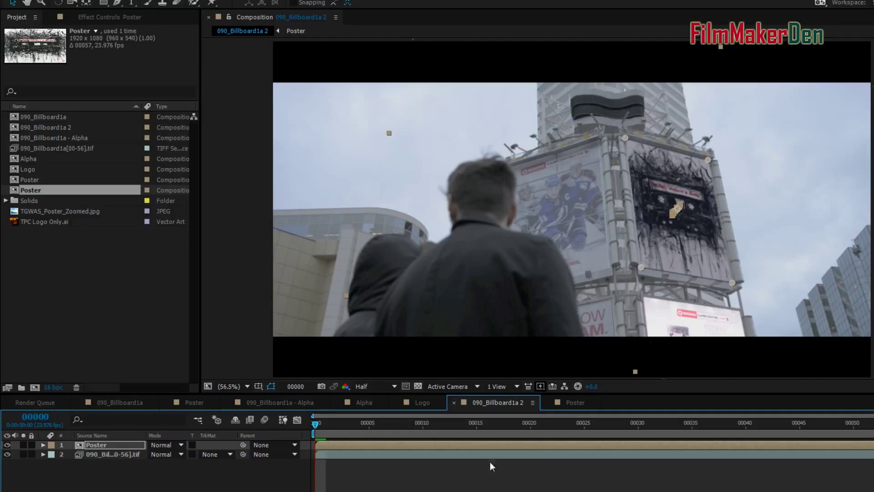
pyautogui.press('F2')
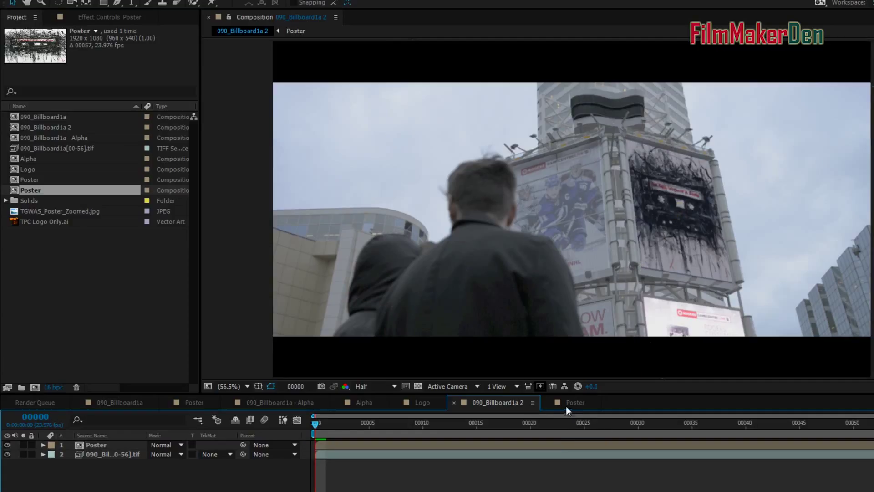
pyautogui.hotkey('ctrl', 'z')
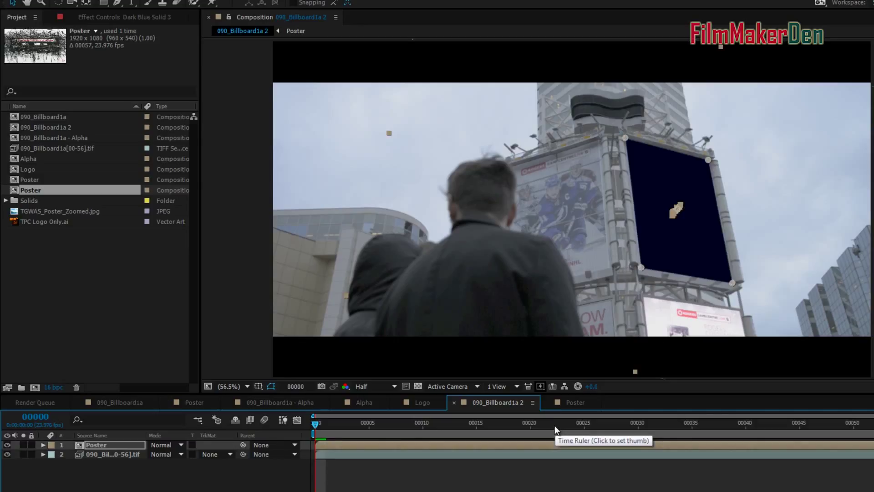
pyautogui.hotkey('ctrl', 'z')
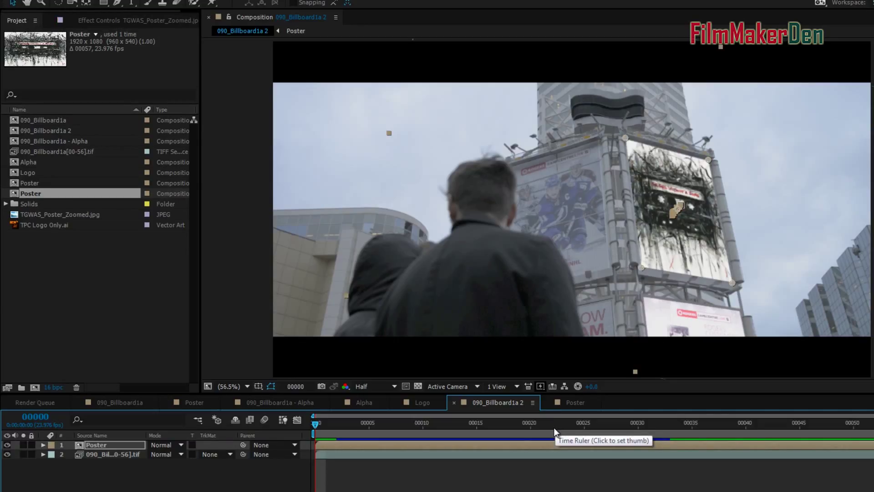
pyautogui.hotkey('ctrl', 'z')
pyautogui.hotkey('ctrl', 'shift', 'z')
pyautogui.press('F2')
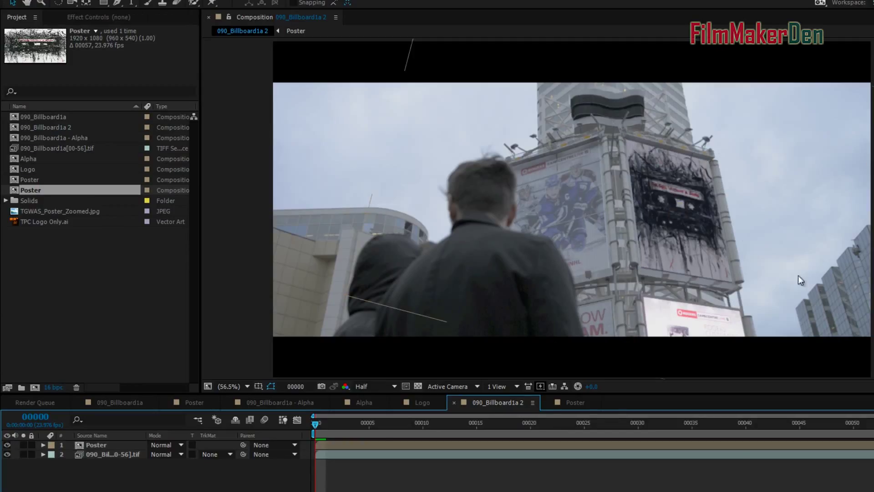
pyautogui.press('space')
pyautogui.press('space')
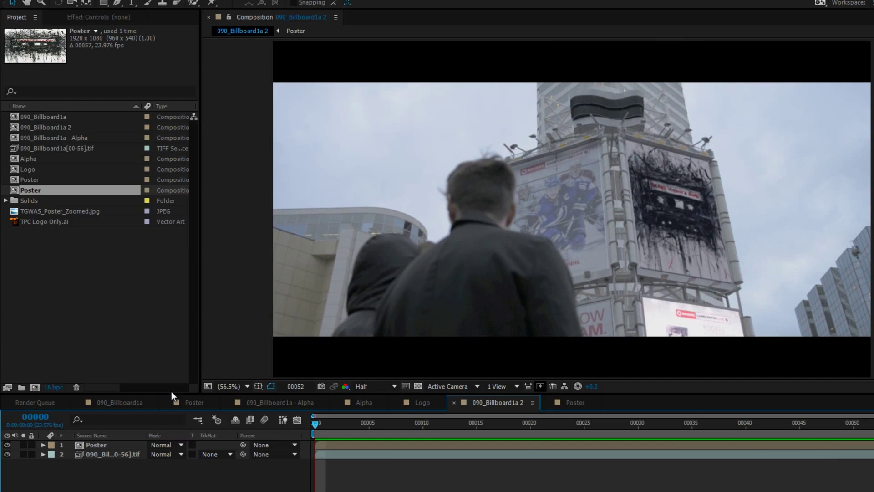
pyautogui.press('space')
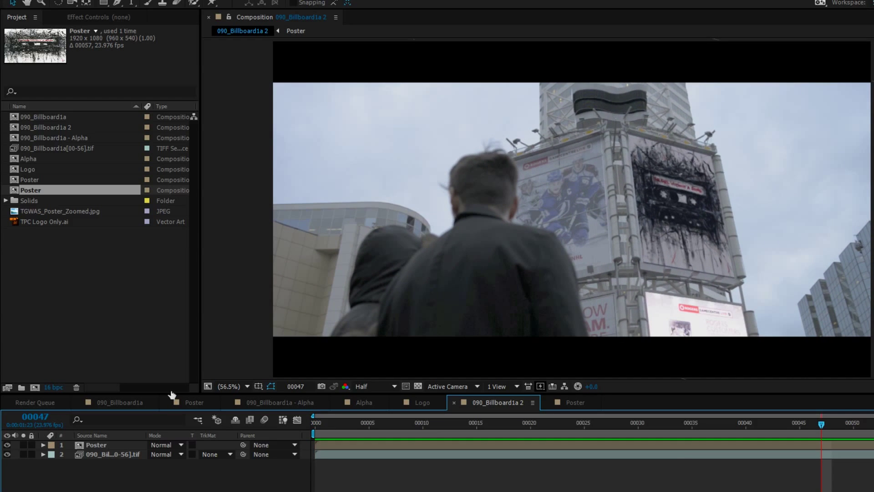